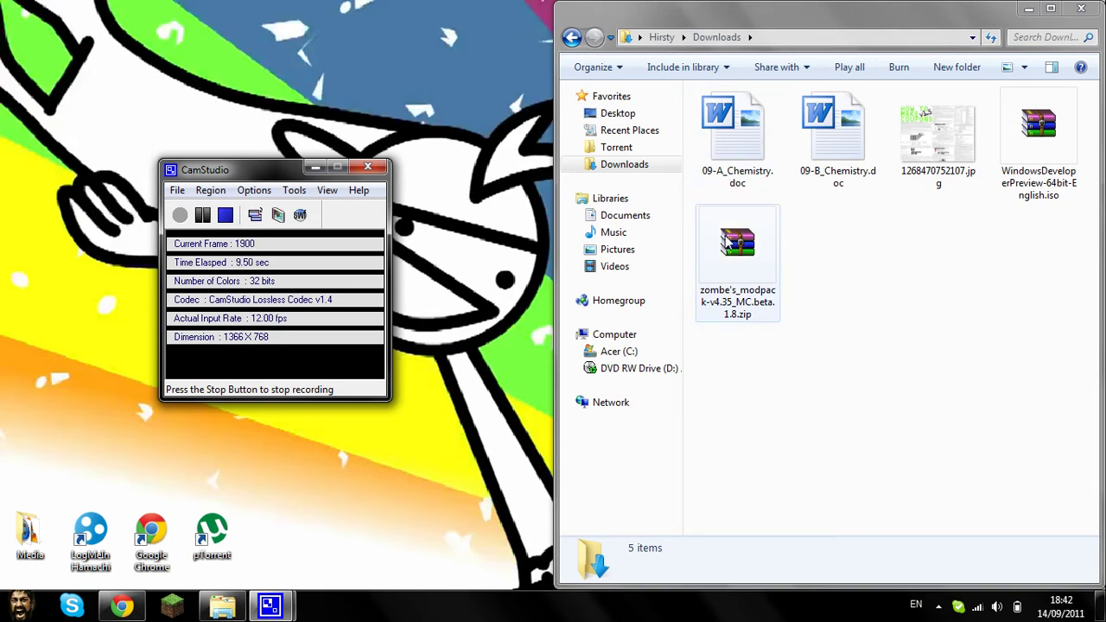
Open zombe's_modpack-v4.35_MC.beta.1.8.zip in WinRAR and arrange it side by side with the Downloads folder window
{"action": "double_click", "coordinate": [724, 235]}
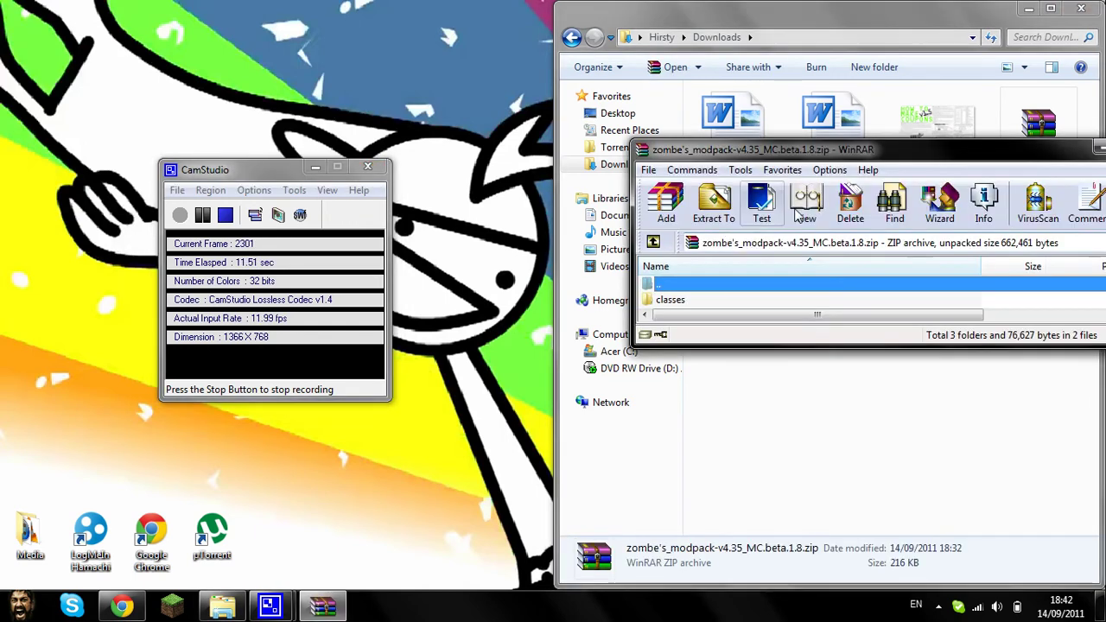
{"action": "mouse_move", "coordinate": [730, 344]}
{"action": "left_mouse_down"}
{"action": "mouse_move", "coordinate": [730, 432]}
{"action": "mouse_move", "coordinate": [730, 353]}
{"action": "left_mouse_up"}
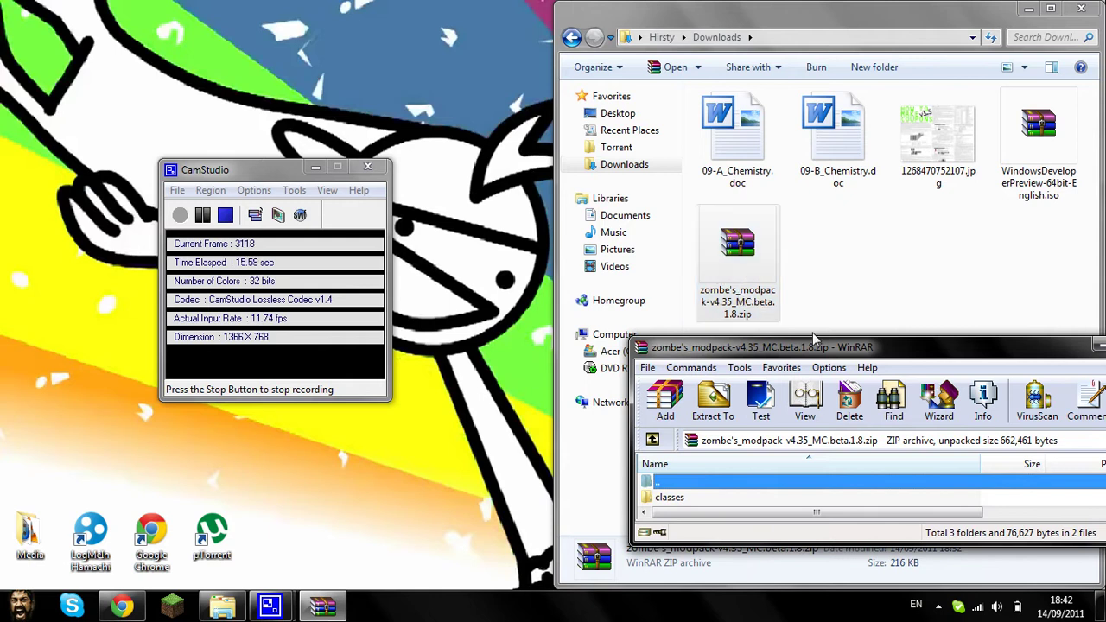
{"action": "key", "text": "super+Right"}
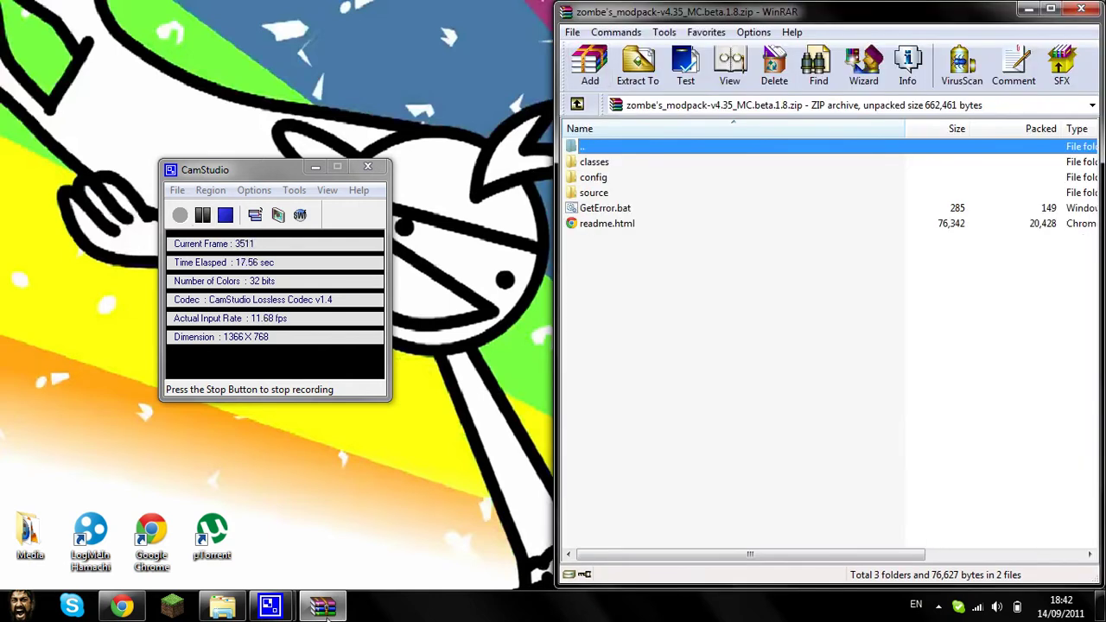
{"action": "left_click", "coordinate": [222, 607]}
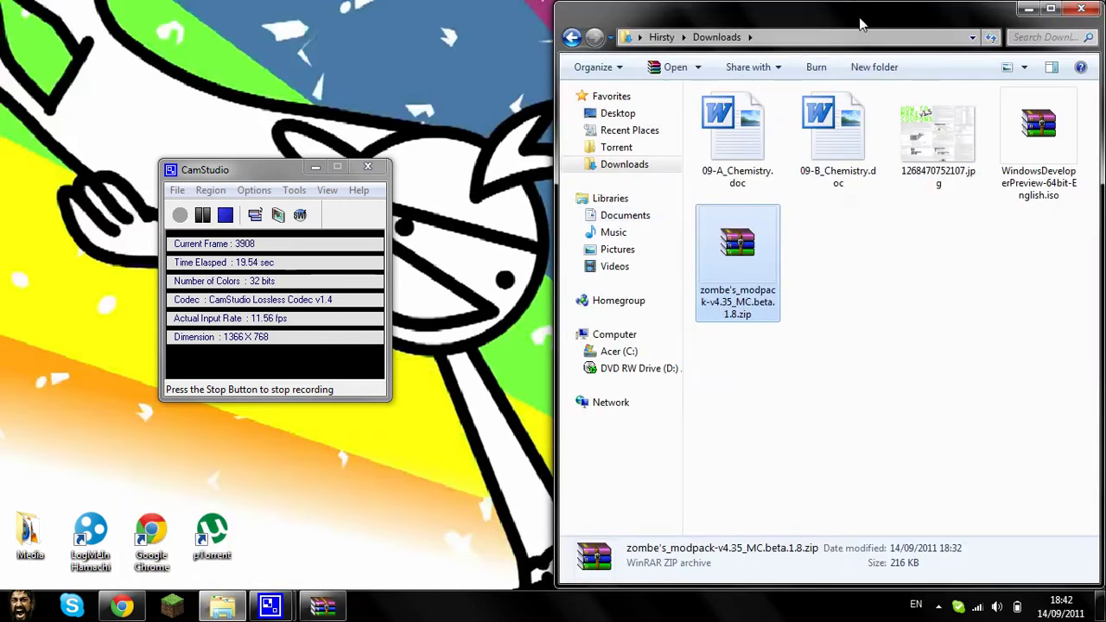
{"action": "key", "text": "super+Left"}
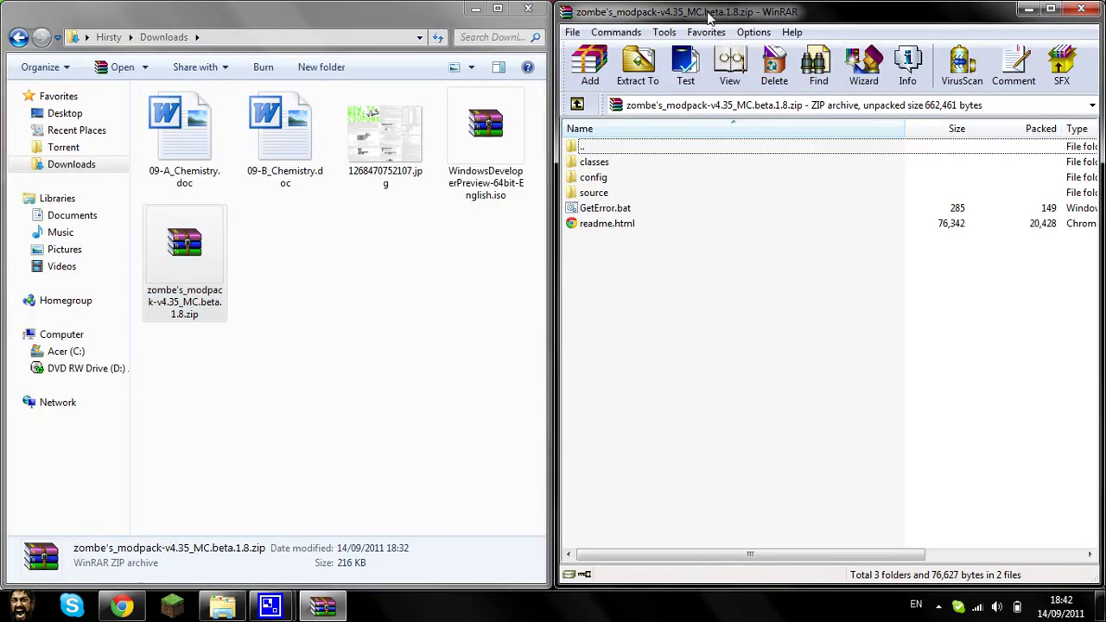
Go to %appdata% in the folder window and open the bin folder inside .minecraft
{"action": "left_click", "coordinate": [268, 39]}
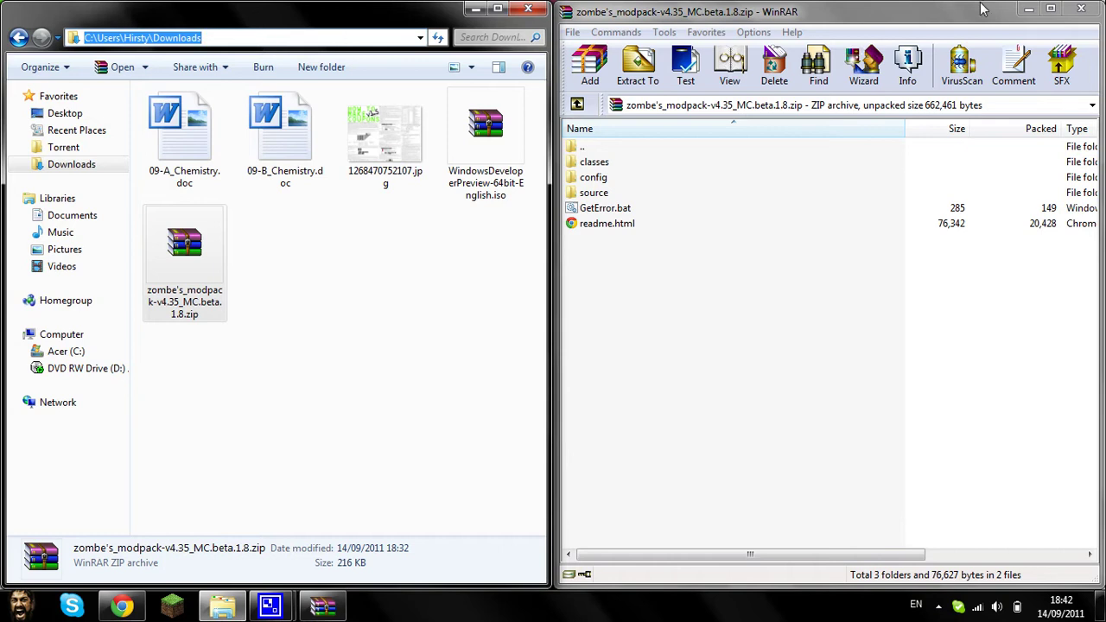
{"action": "type", "text": "%appdata%"}
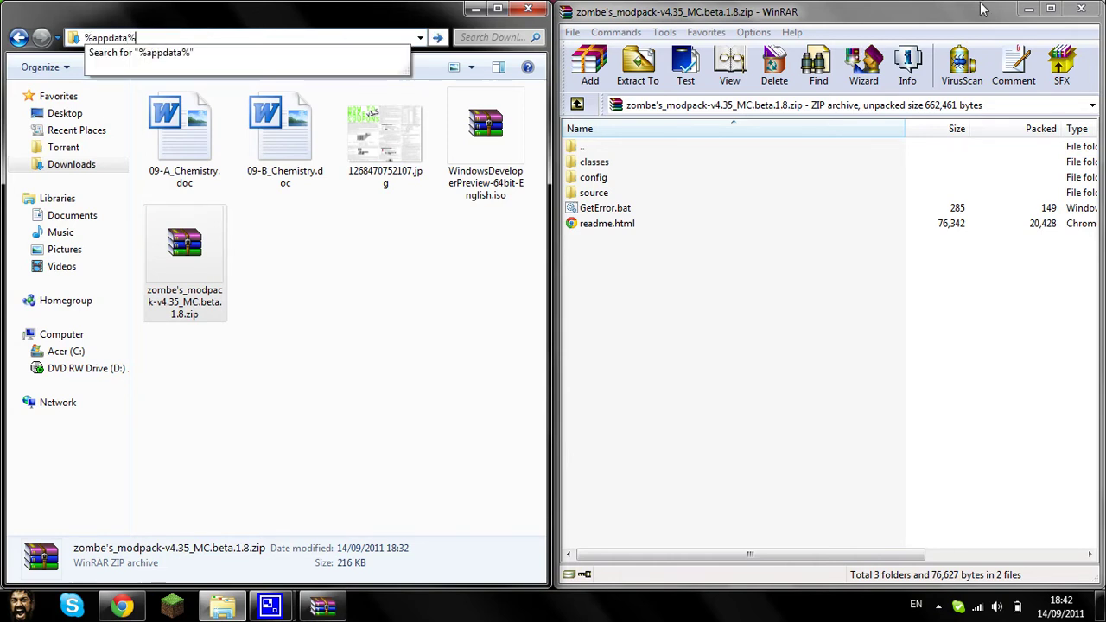
{"action": "key", "text": "Return"}
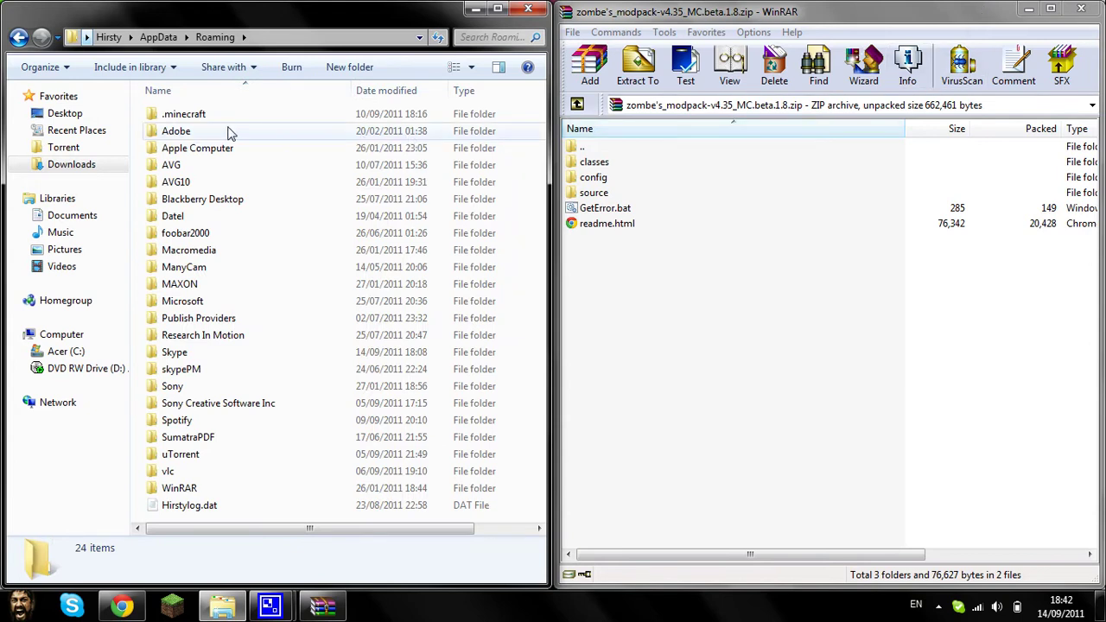
{"action": "double_click", "coordinate": [205, 116]}
{"action": "double_click", "coordinate": [195, 121]}
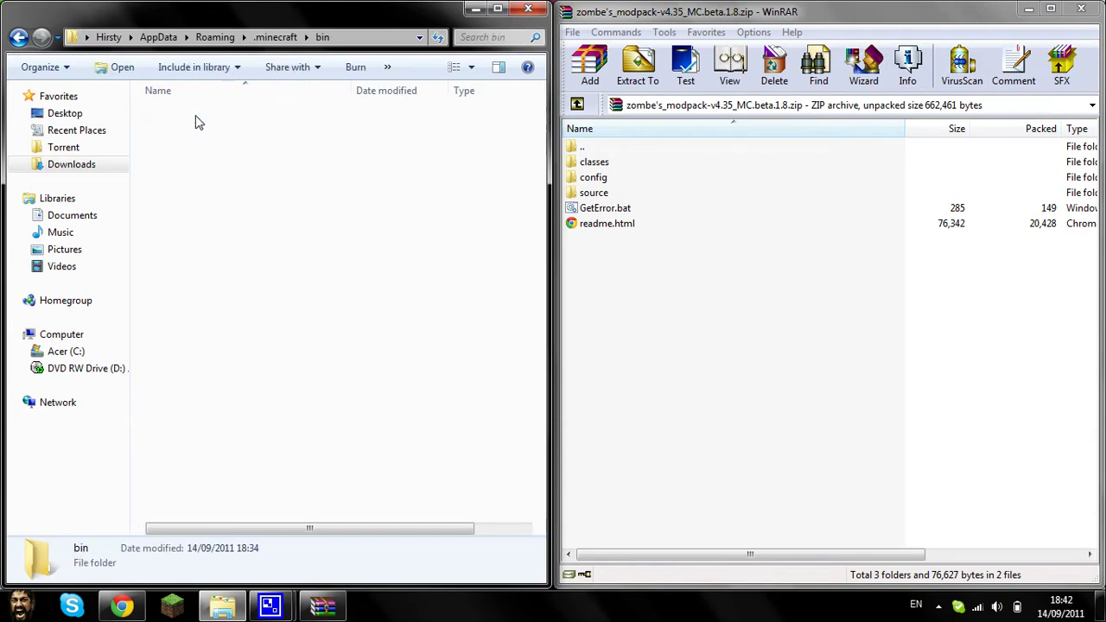
Open minecraft.jar from the bin folder with WinRAR archiver
{"action": "left_click", "coordinate": [190, 201]}
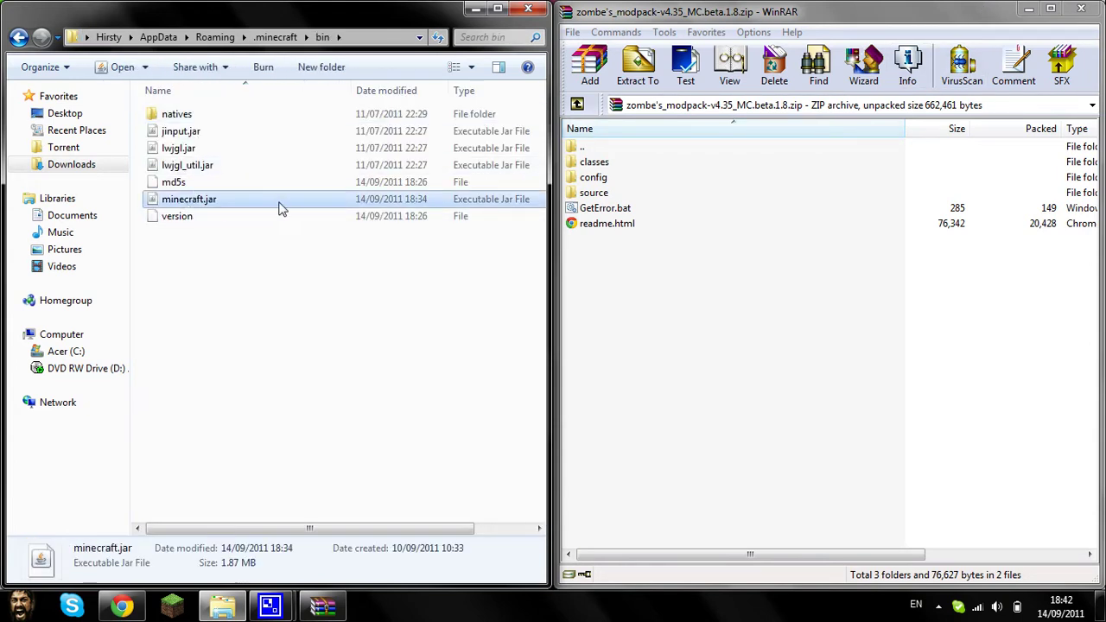
{"action": "right_click", "coordinate": [197, 200]}
{"action": "mouse_move", "coordinate": [402, 243]}
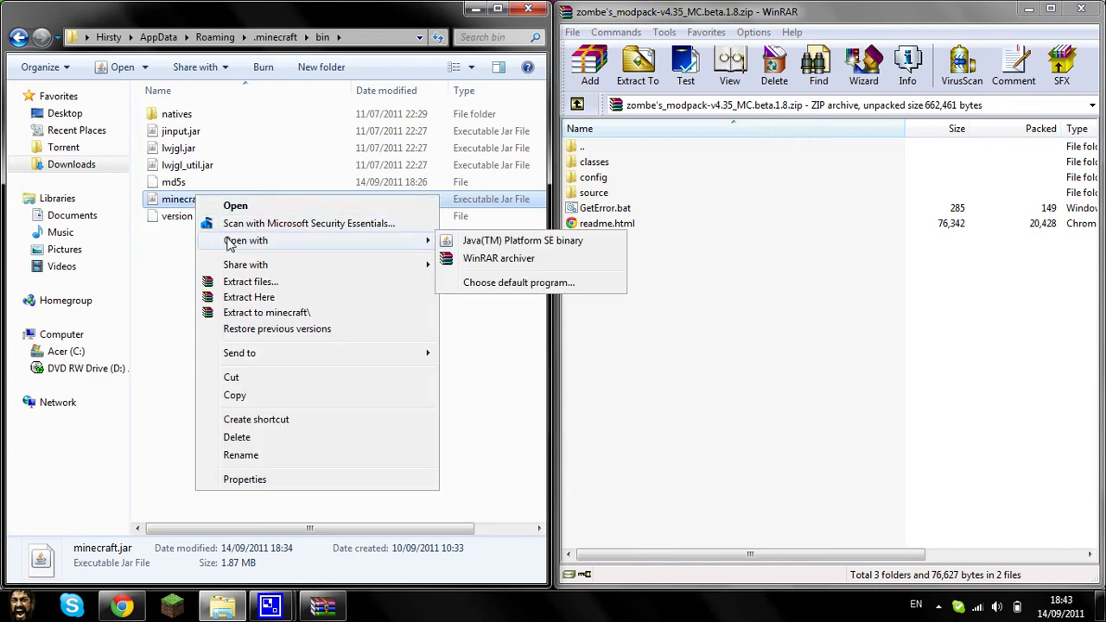
{"action": "left_click", "coordinate": [477, 263]}
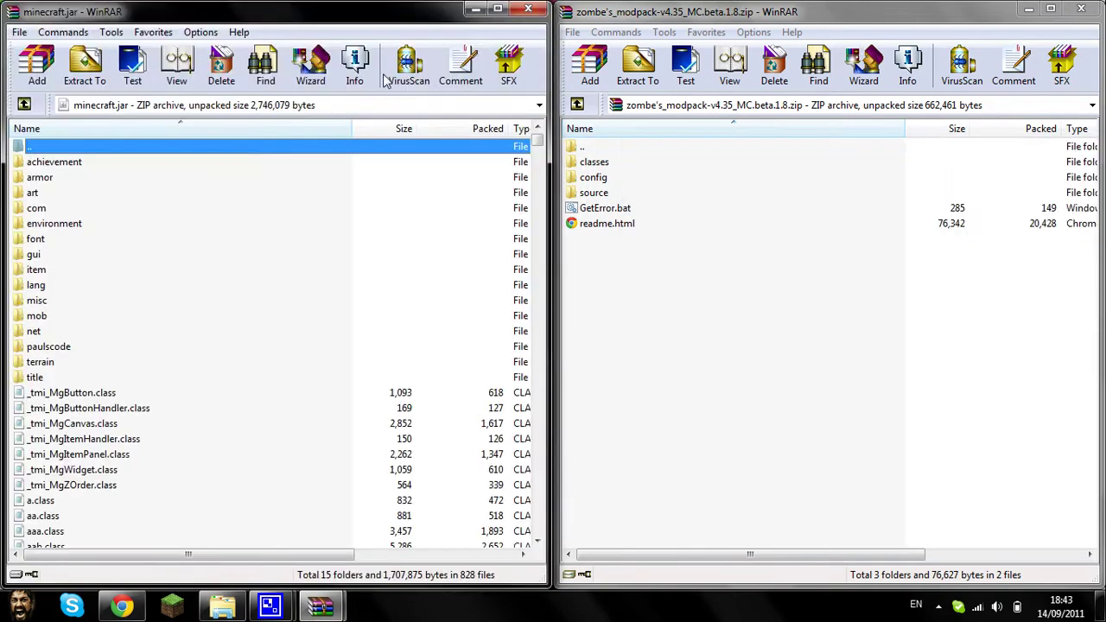
Add all class files from the modpack's classes folder to minecraft.jar with the default archive settings, and close the jar archive
{"action": "left_click", "coordinate": [670, 18]}
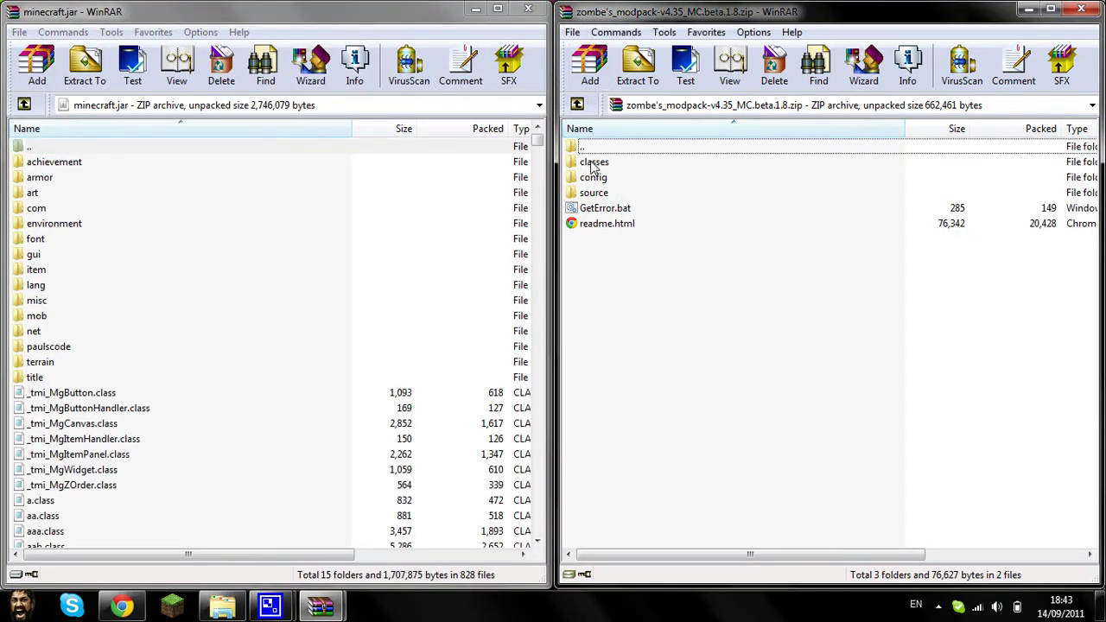
{"action": "double_click", "coordinate": [594, 164]}
{"action": "left_click", "coordinate": [594, 164]}
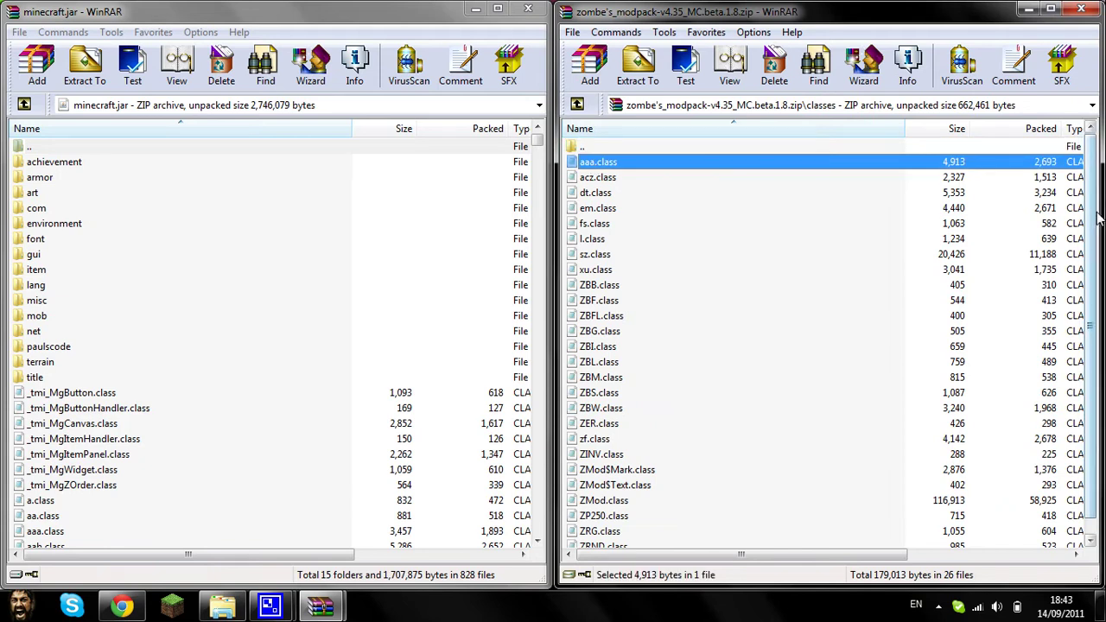
{"action": "scroll", "coordinate": [1098, 219], "scroll_direction": "down", "scroll_amount": 1}
{"action": "left_click", "coordinate": [626, 531], "text": "shift"}
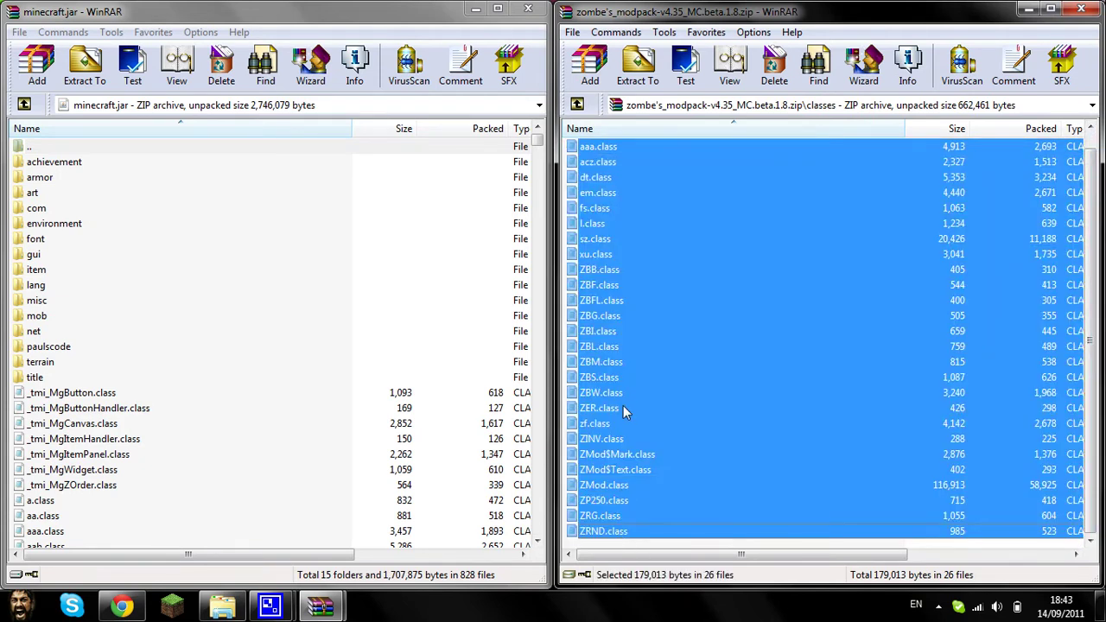
{"action": "left_click_drag", "start_coordinate": [386, 461], "coordinate": [377, 460]}
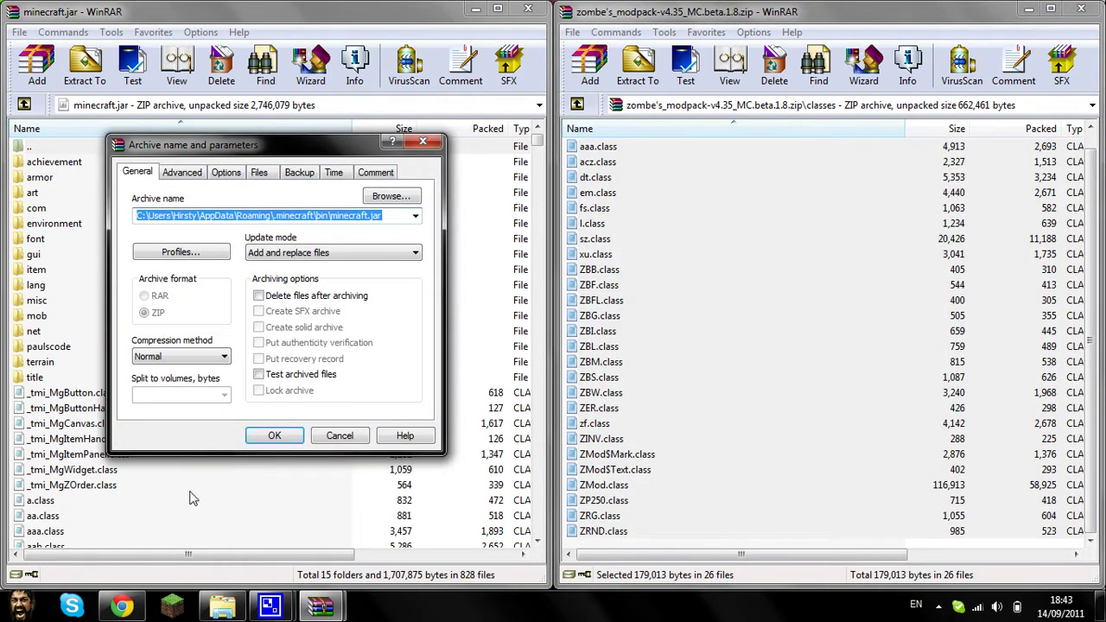
{"action": "left_click", "coordinate": [292, 439]}
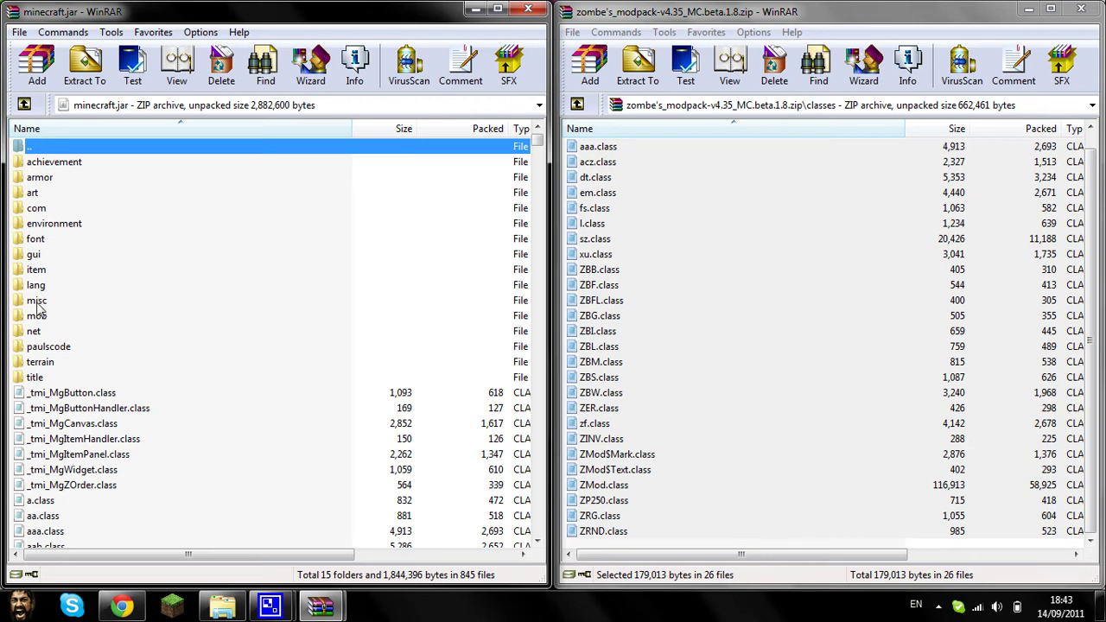
{"action": "left_click", "coordinate": [829, 347]}
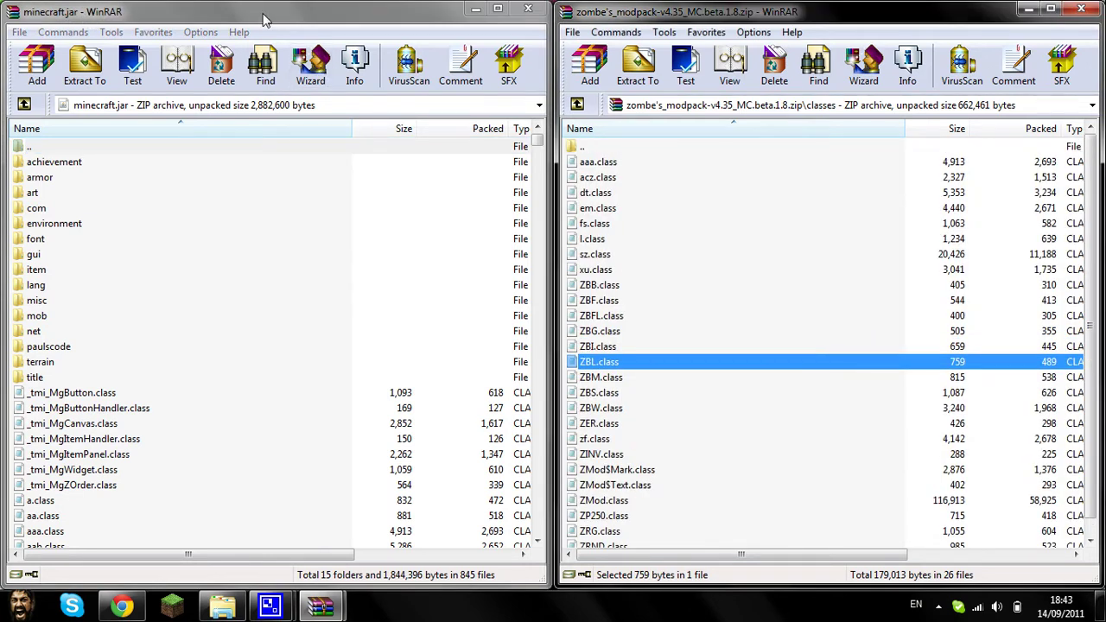
{"action": "left_click", "coordinate": [528, 9]}
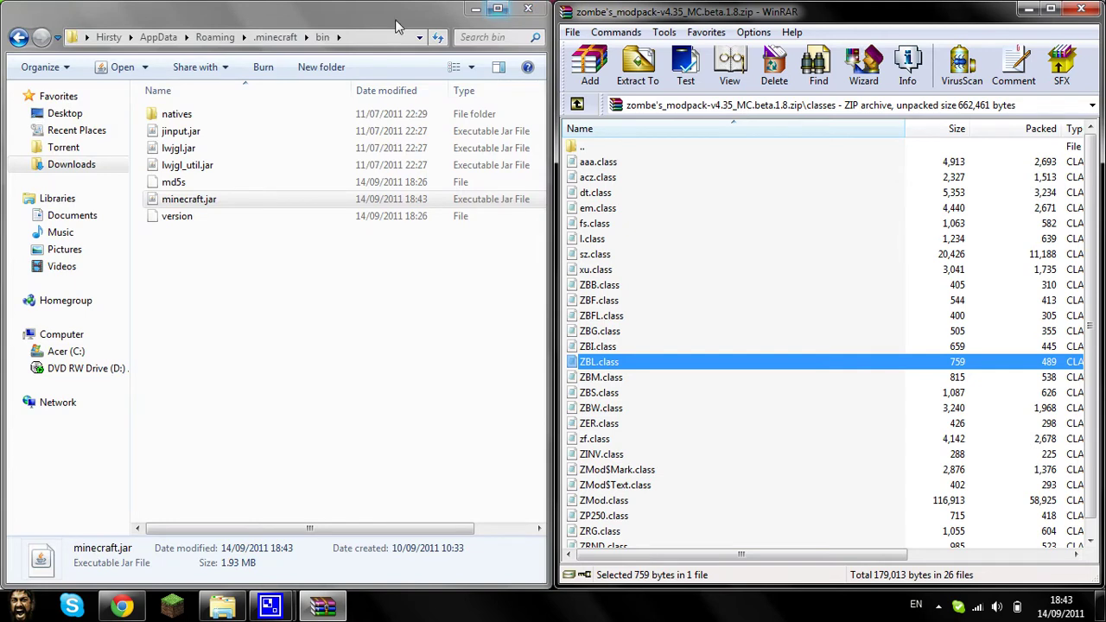
Look into the modpack archive's config folder and return to the archive's root
{"action": "left_click", "coordinate": [577, 105]}
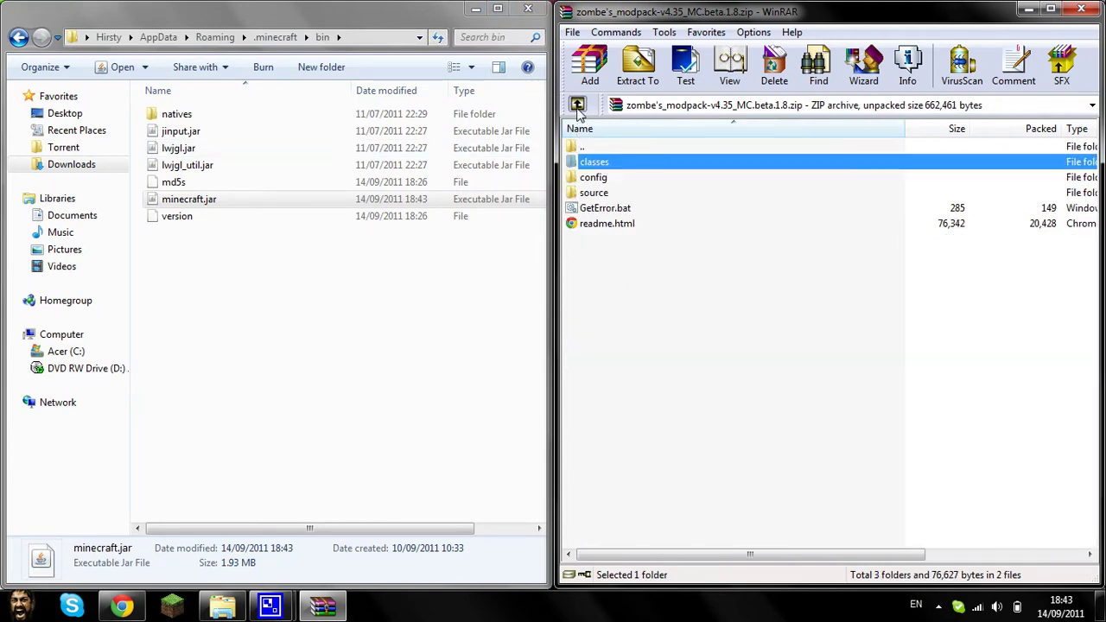
{"action": "double_click", "coordinate": [596, 177]}
{"action": "left_click", "coordinate": [577, 105]}
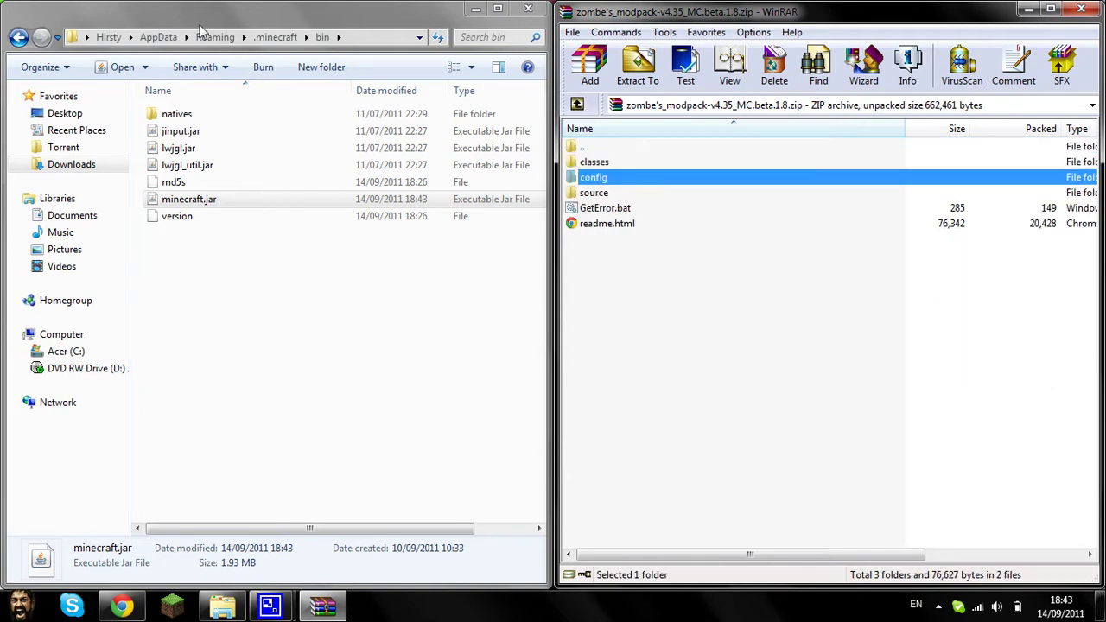
Open the ZOMBE folder inside .minecraft\mods in the folder window
{"action": "left_click", "coordinate": [274, 38]}
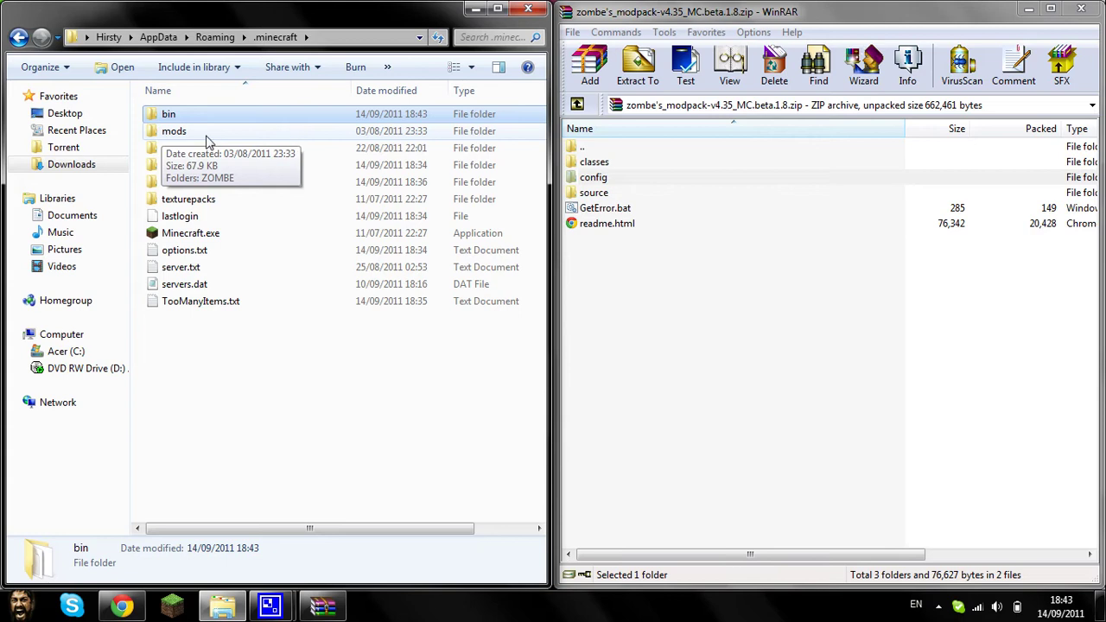
{"action": "double_click", "coordinate": [207, 136]}
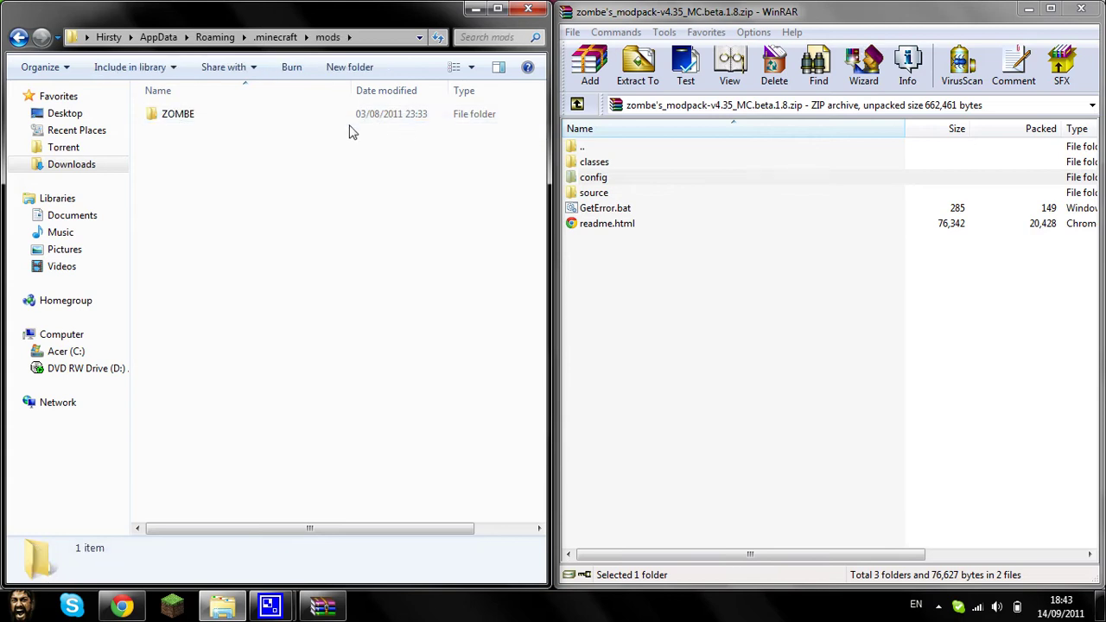
{"action": "double_click", "coordinate": [181, 114]}
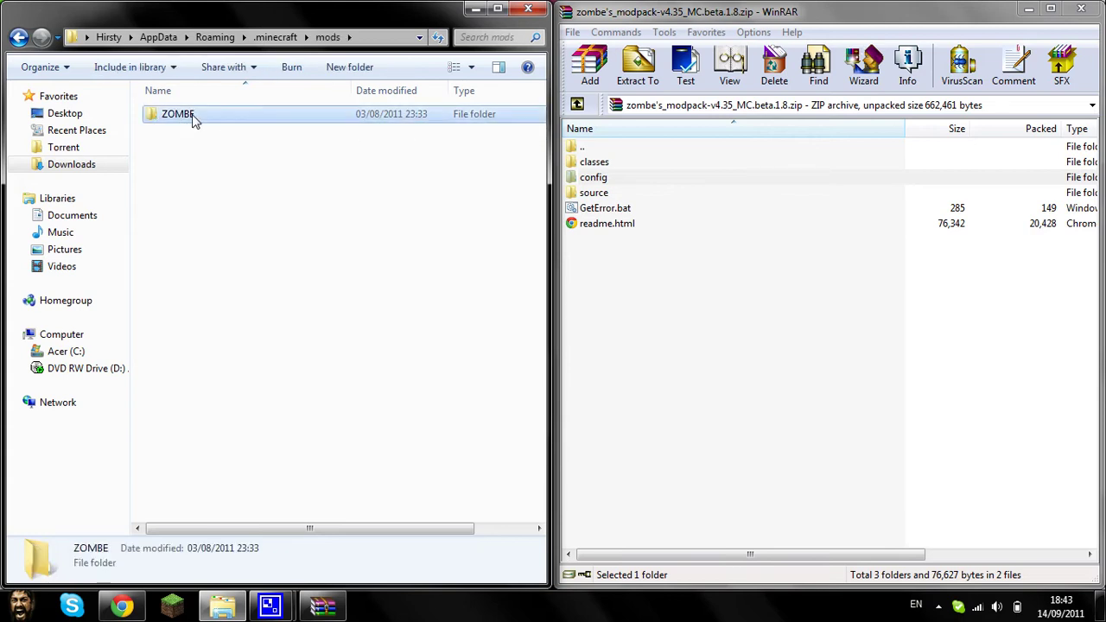
Select all the text files in the modpack archive's config folder
{"action": "left_click", "coordinate": [598, 178]}
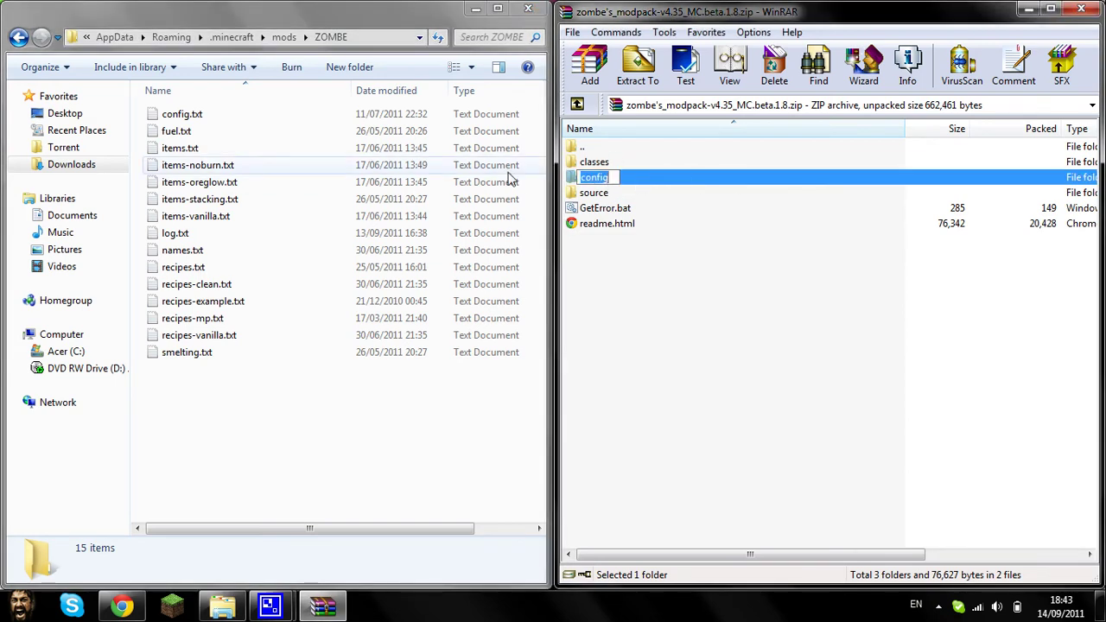
{"action": "key", "text": "Escape"}
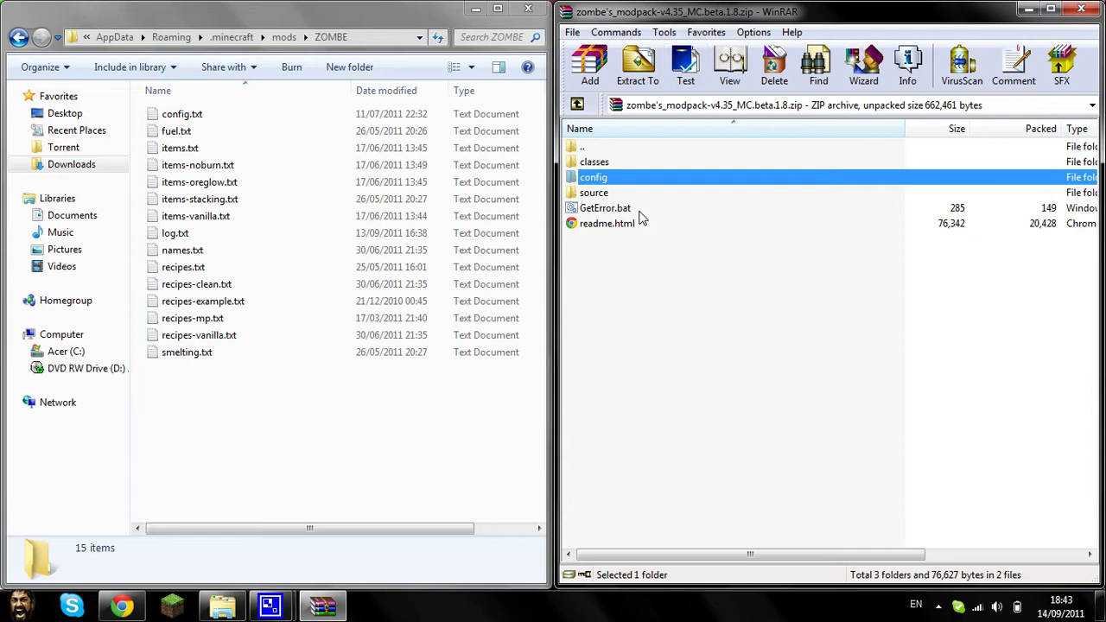
{"action": "double_click", "coordinate": [617, 180]}
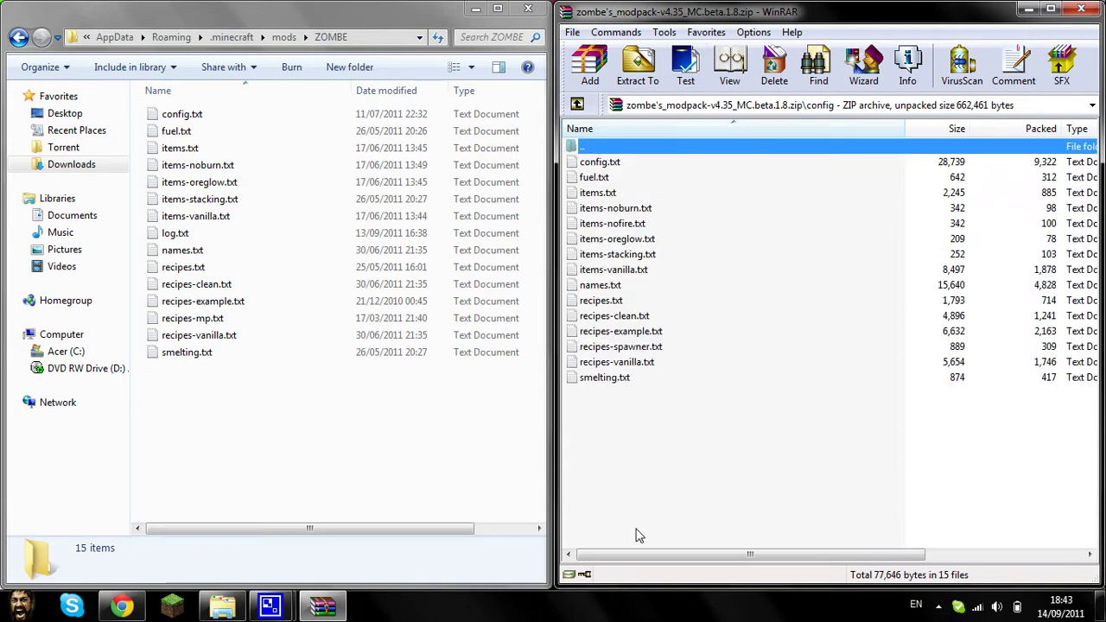
{"action": "left_click_drag", "start_coordinate": [637, 533], "coordinate": [647, 165]}
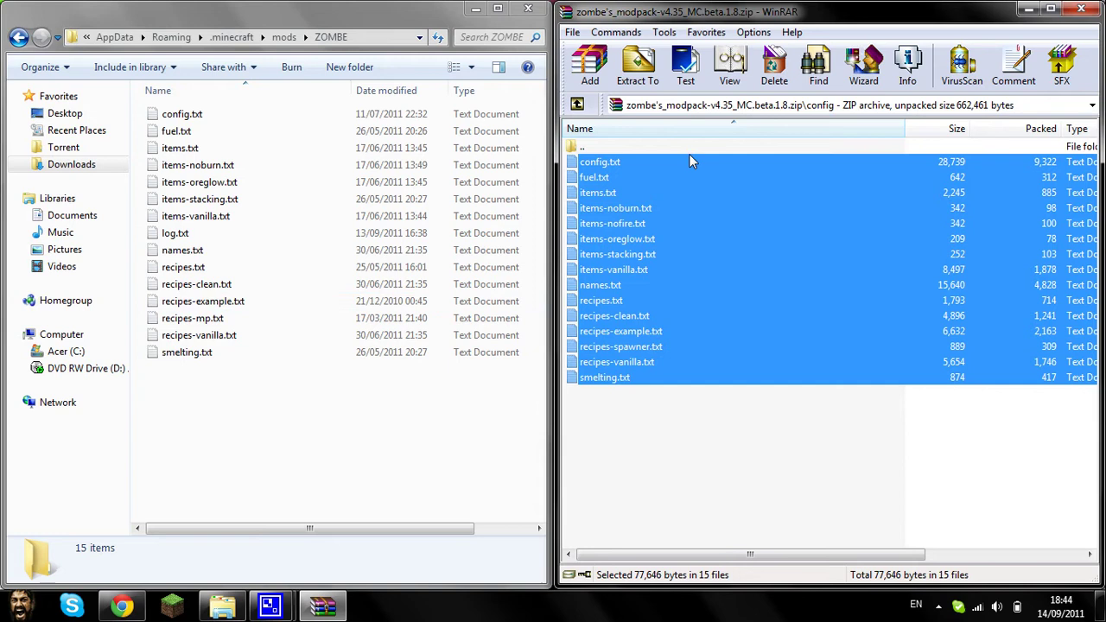
Look at the modpack archive's source folder and its GetError.bat and readme.html files
{"action": "left_click", "coordinate": [577, 104]}
{"action": "double_click", "coordinate": [604, 192]}
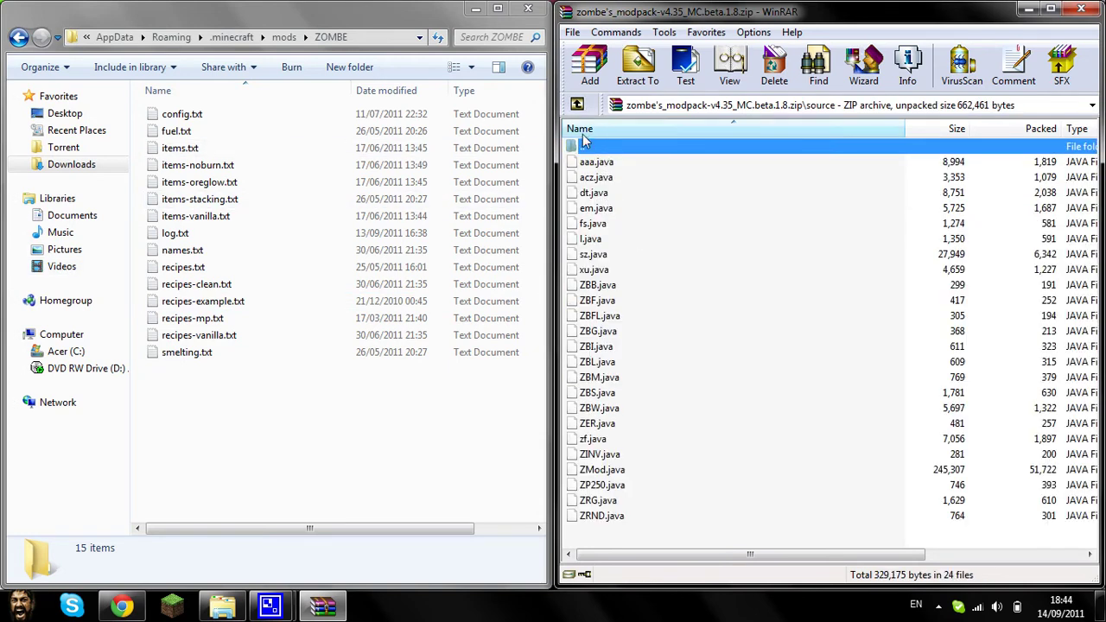
{"action": "left_click", "coordinate": [577, 104]}
{"action": "left_click", "coordinate": [590, 214]}
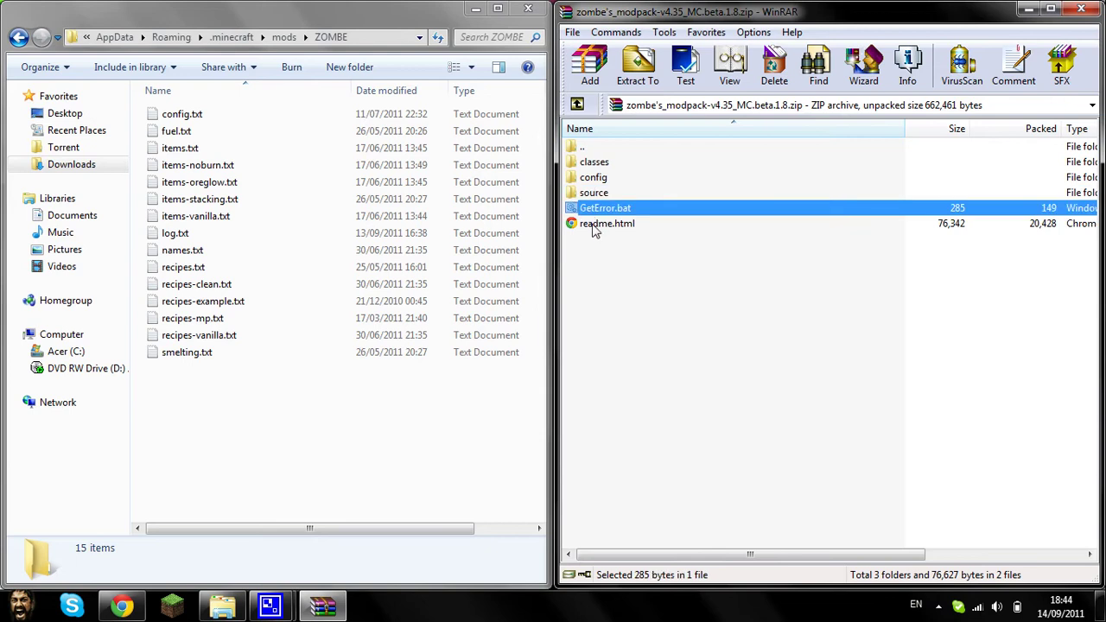
{"action": "left_click", "coordinate": [594, 227]}
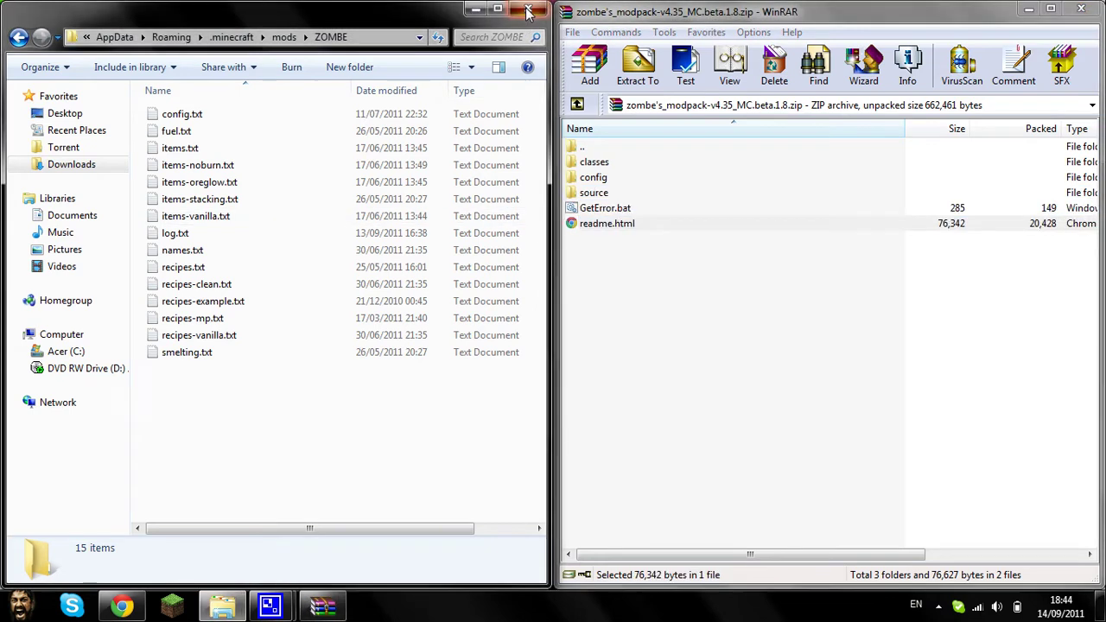
Close the ZOMBE folder and modpack archive windows, and start Minecraft by logging in with the remembered account
{"action": "left_click", "coordinate": [527, 7]}
{"action": "left_click", "coordinate": [1081, 8]}
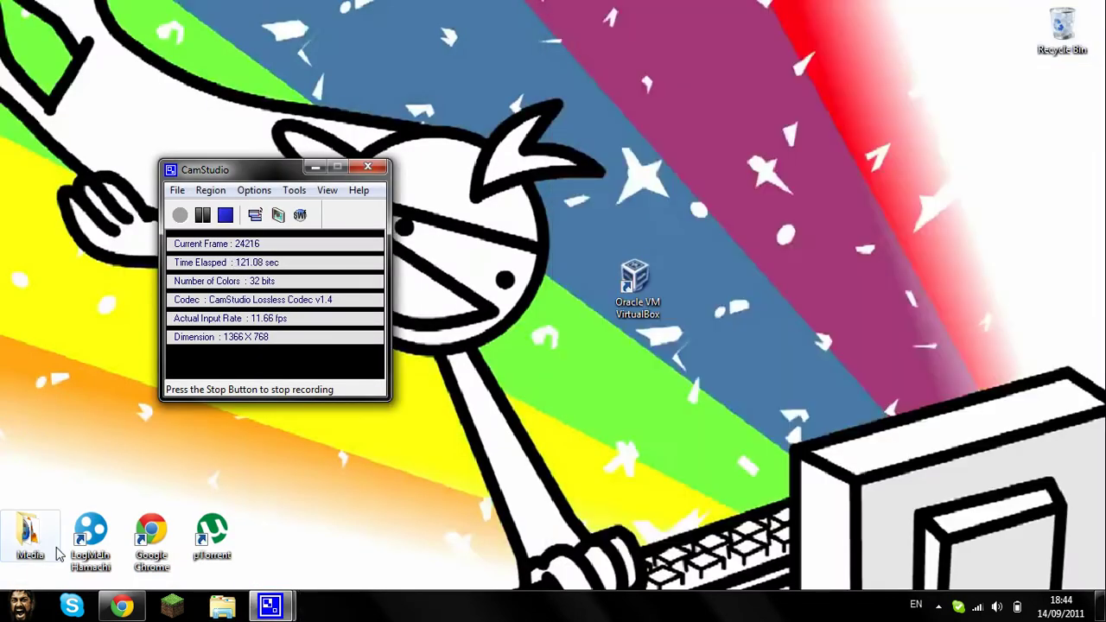
{"action": "left_click", "coordinate": [177, 607]}
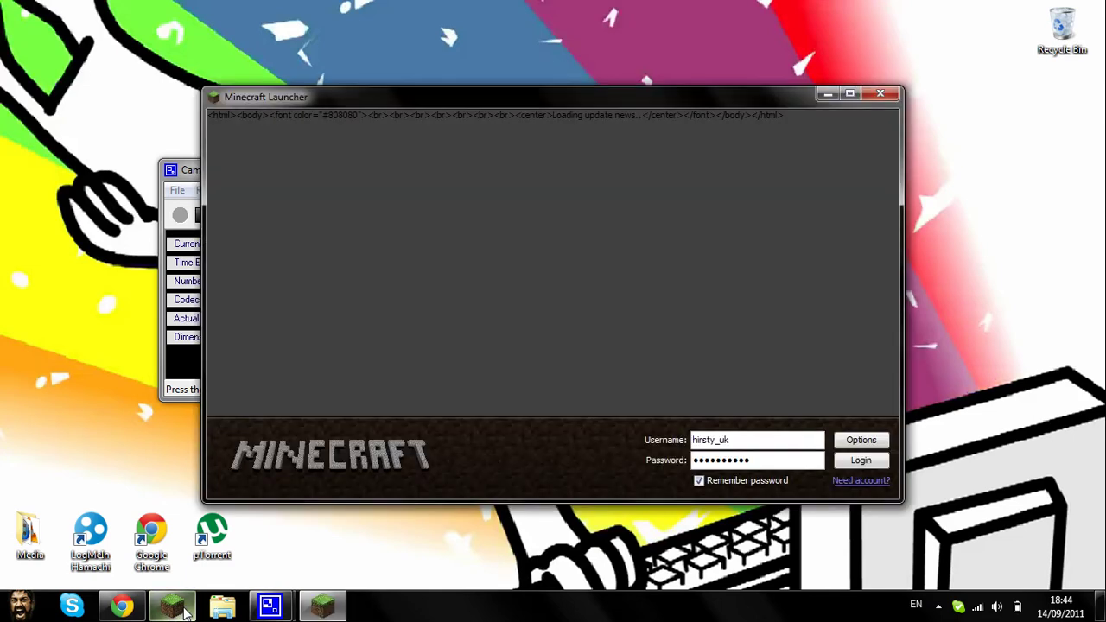
{"action": "left_click", "coordinate": [861, 461]}
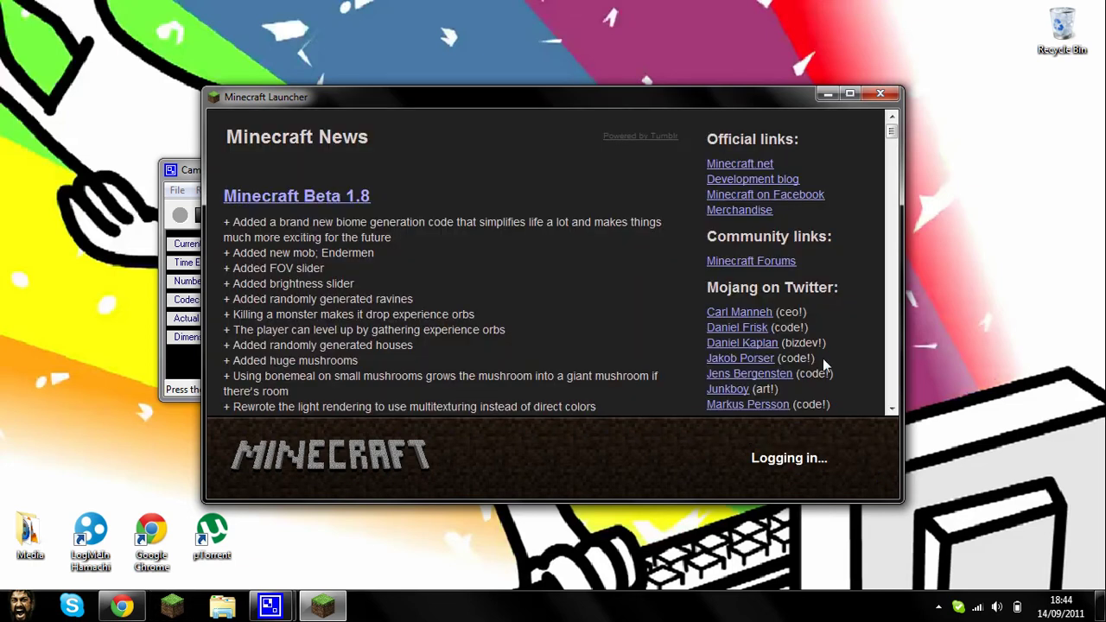
Empty the desktop's Recycle Bin and confirm the deletion
{"action": "right_click", "coordinate": [1056, 28]}
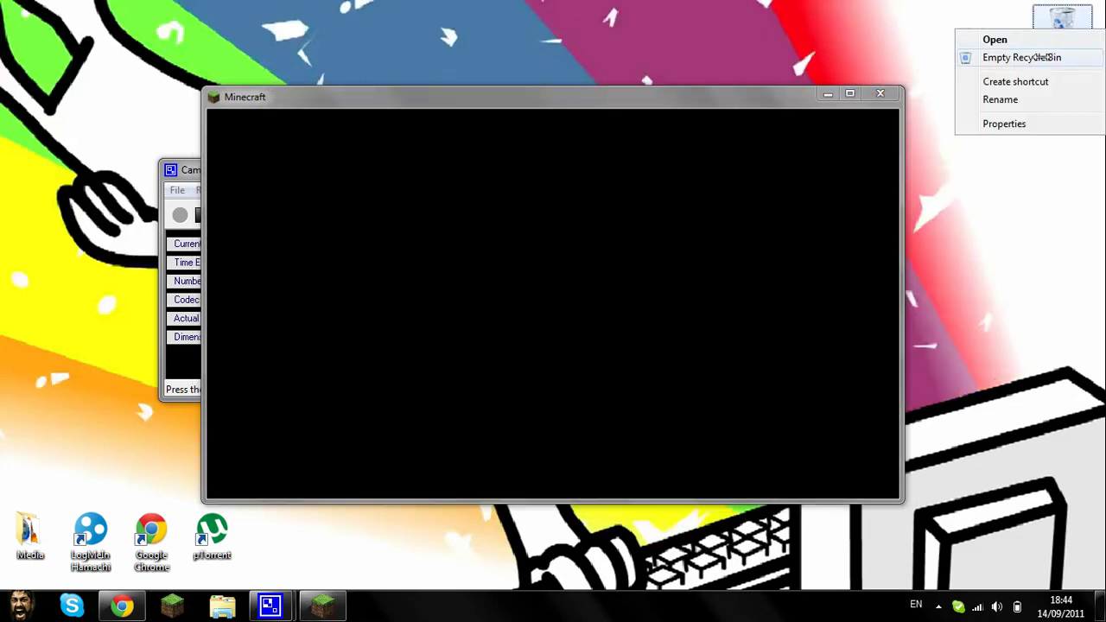
{"action": "left_click", "coordinate": [1039, 57]}
{"action": "left_click", "coordinate": [633, 317]}
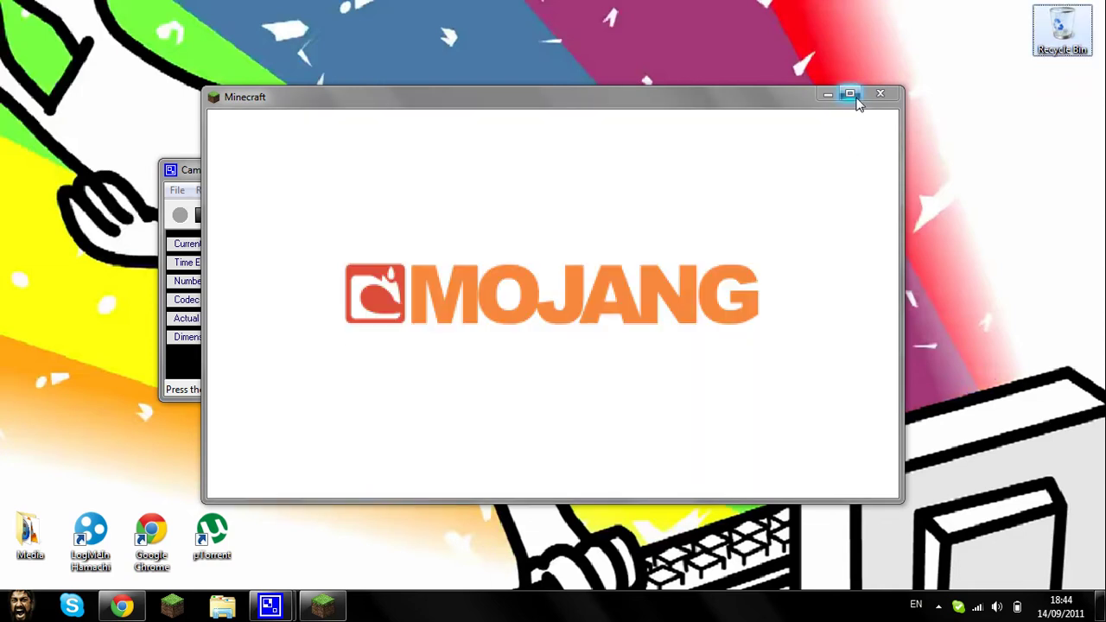
Maximize the Minecraft window and load the singleplayer world "New World"
{"action": "left_click", "coordinate": [850, 95]}
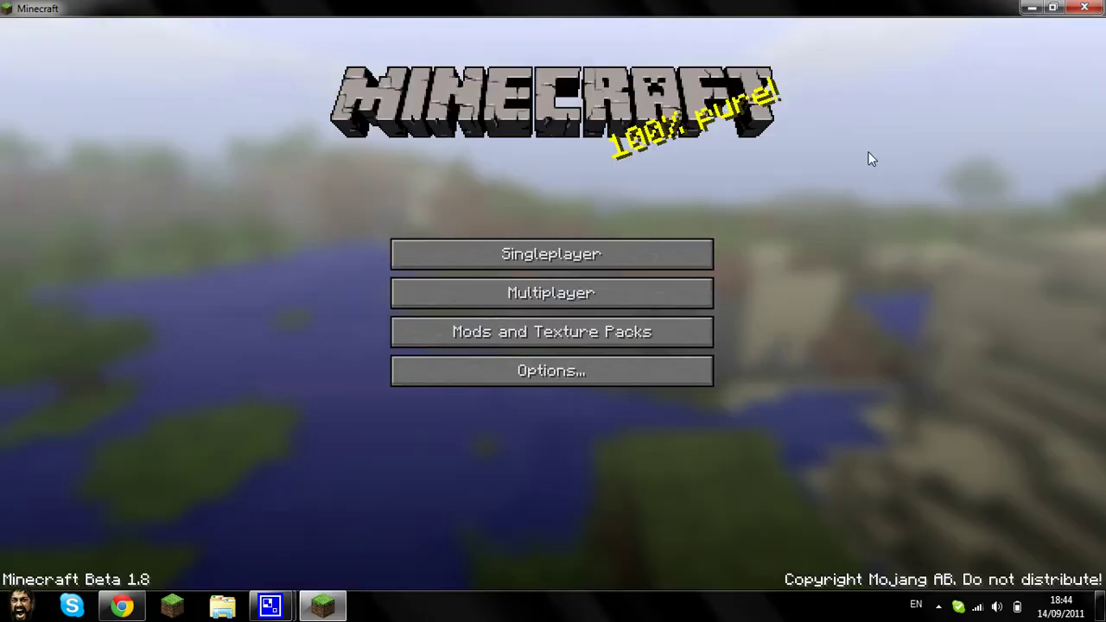
{"action": "left_click", "coordinate": [622, 250]}
{"action": "left_click", "coordinate": [497, 109]}
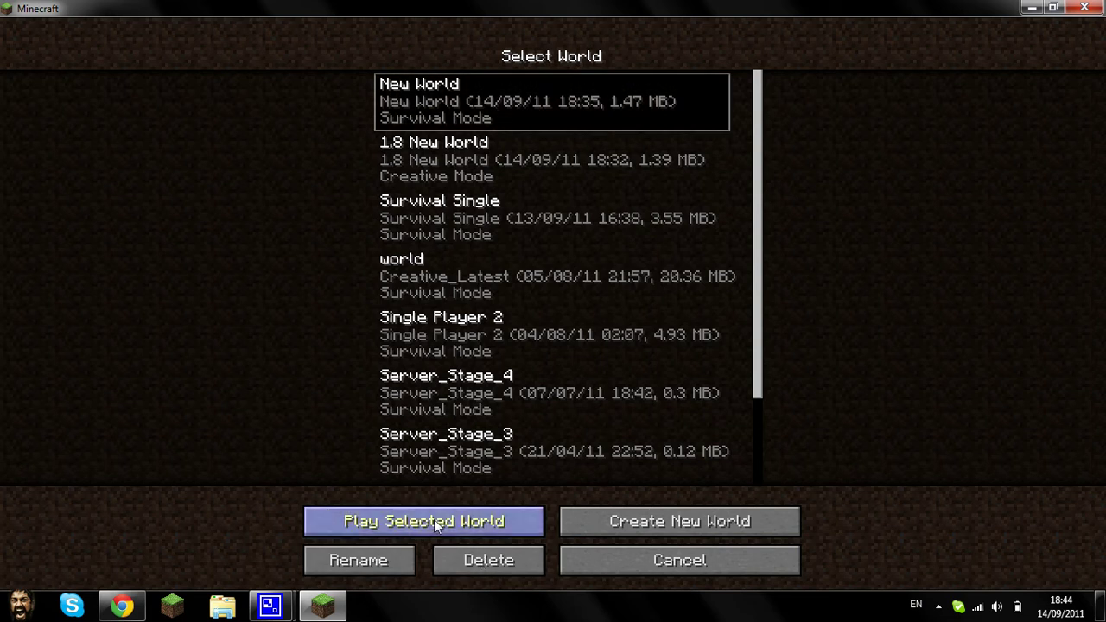
{"action": "left_click", "coordinate": [482, 516]}
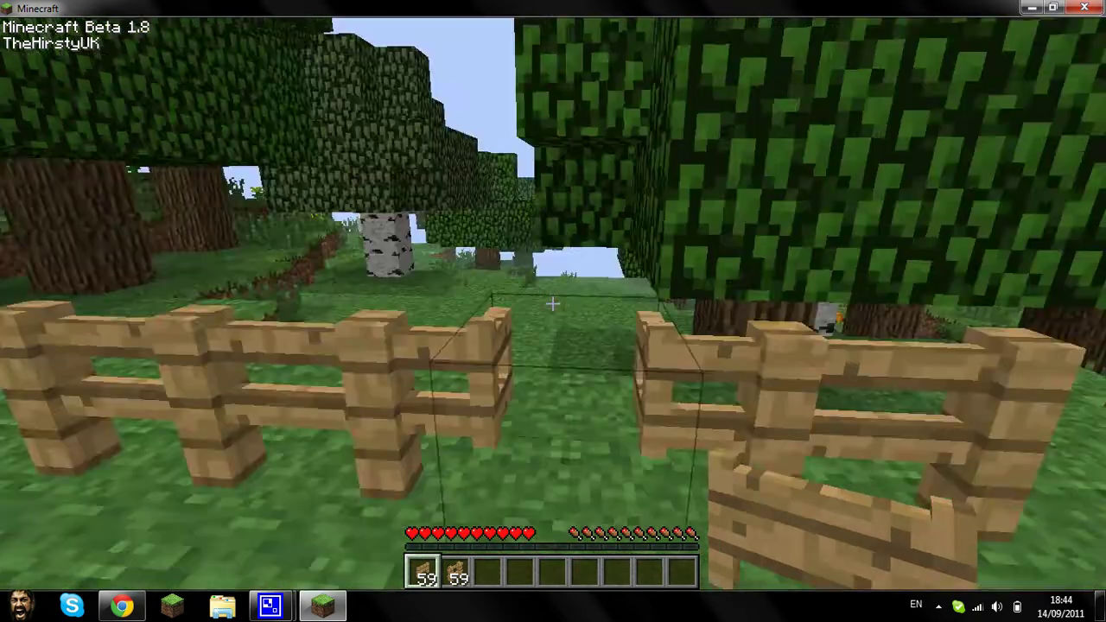
Test flying by rising above the trees in the world, and close the game
{"action": "key", "text": "space"}
{"action": "key", "text": "space"}
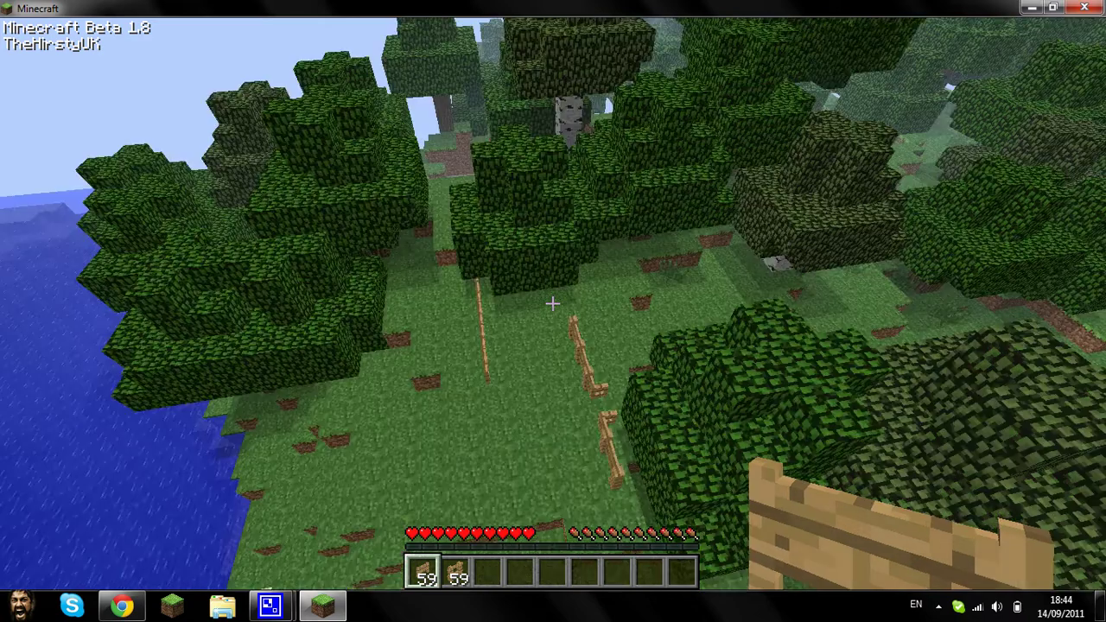
{"action": "key", "text": "Escape"}
{"action": "left_click", "coordinate": [1087, 8]}
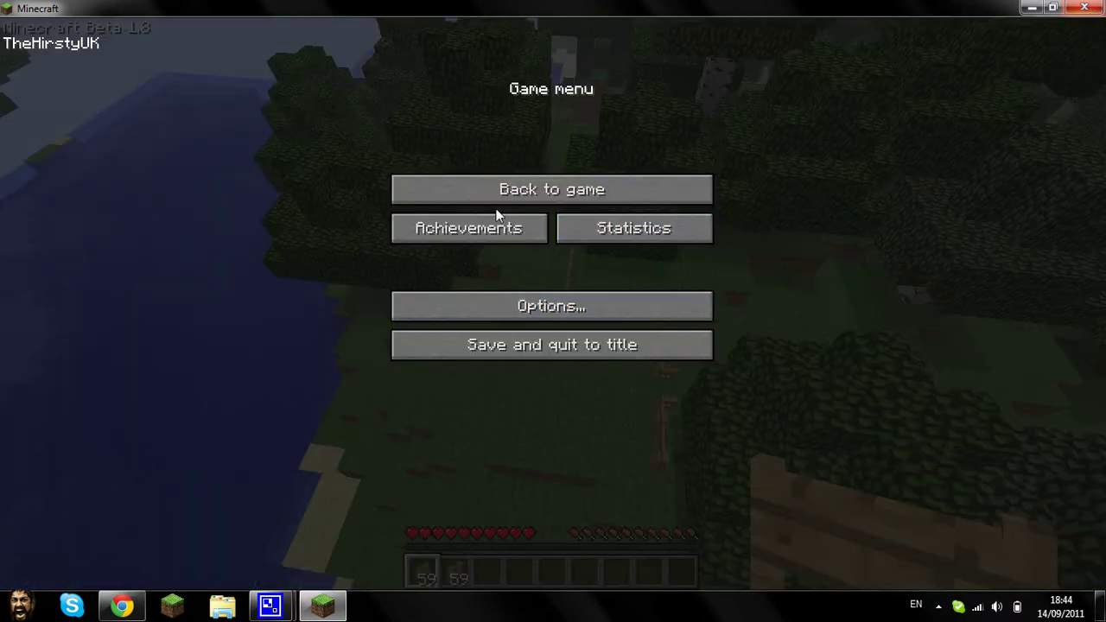
Open zombe's_modpack-v4.35_MC.beta.1.8.zip from the Downloads folder and fit its window to half the screen
{"action": "left_click", "coordinate": [222, 609]}
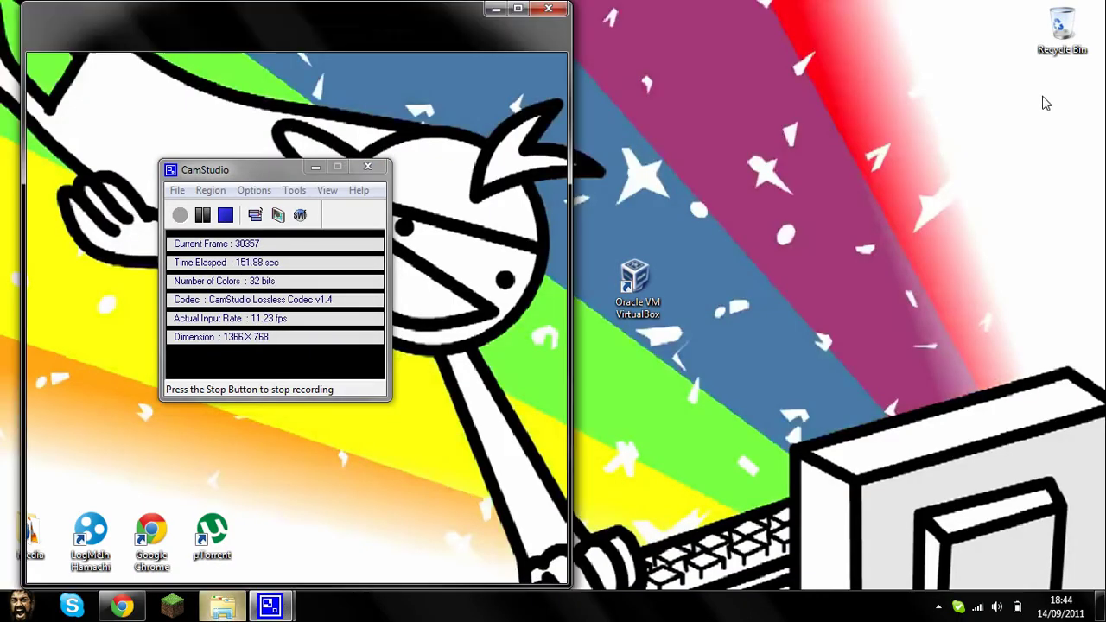
{"action": "left_click", "coordinate": [257, 168]}
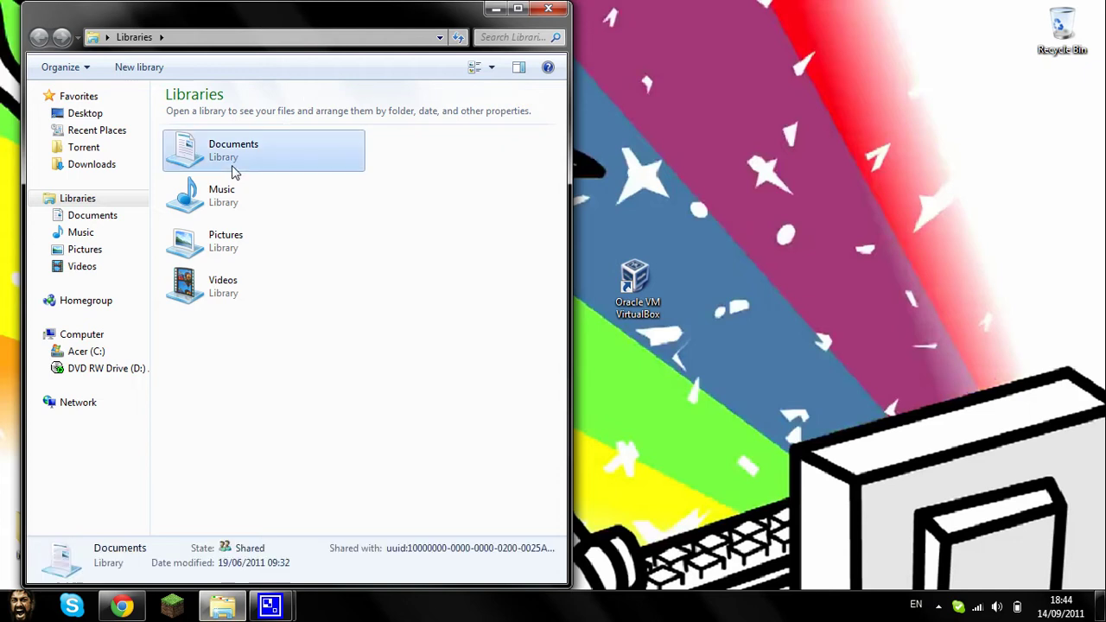
{"action": "left_click", "coordinate": [92, 164]}
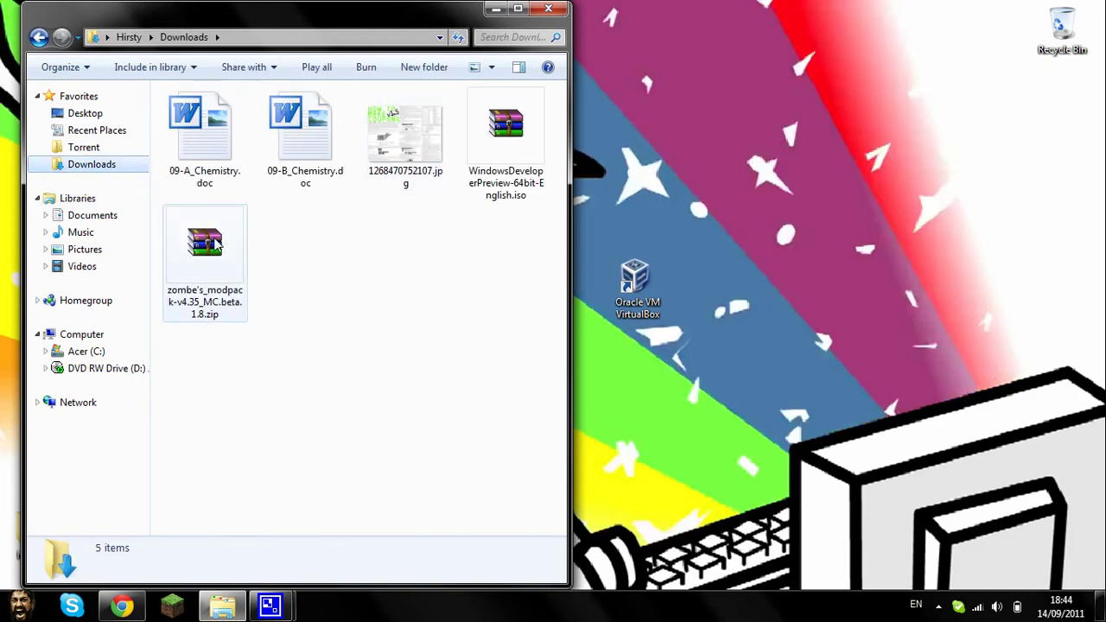
{"action": "double_click", "coordinate": [216, 244]}
{"action": "key", "text": "super+Right"}
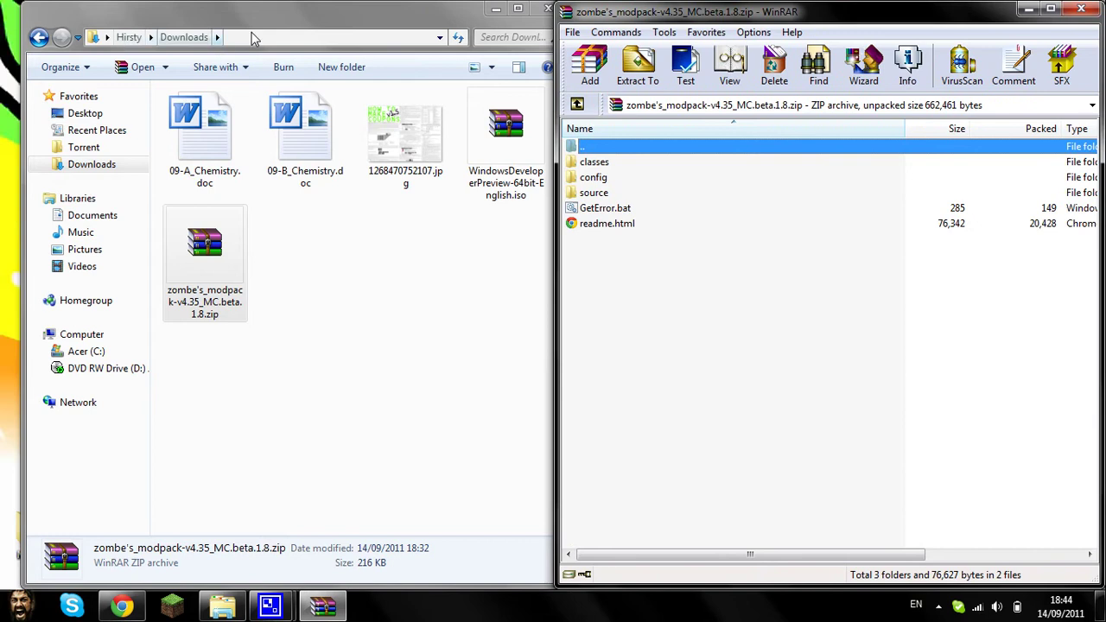
Go to %appdata% in the folder window, open the .minecraft folder, and fit the window beside the modpack archive
{"action": "left_click", "coordinate": [261, 37]}
{"action": "type", "text": "%appda"}
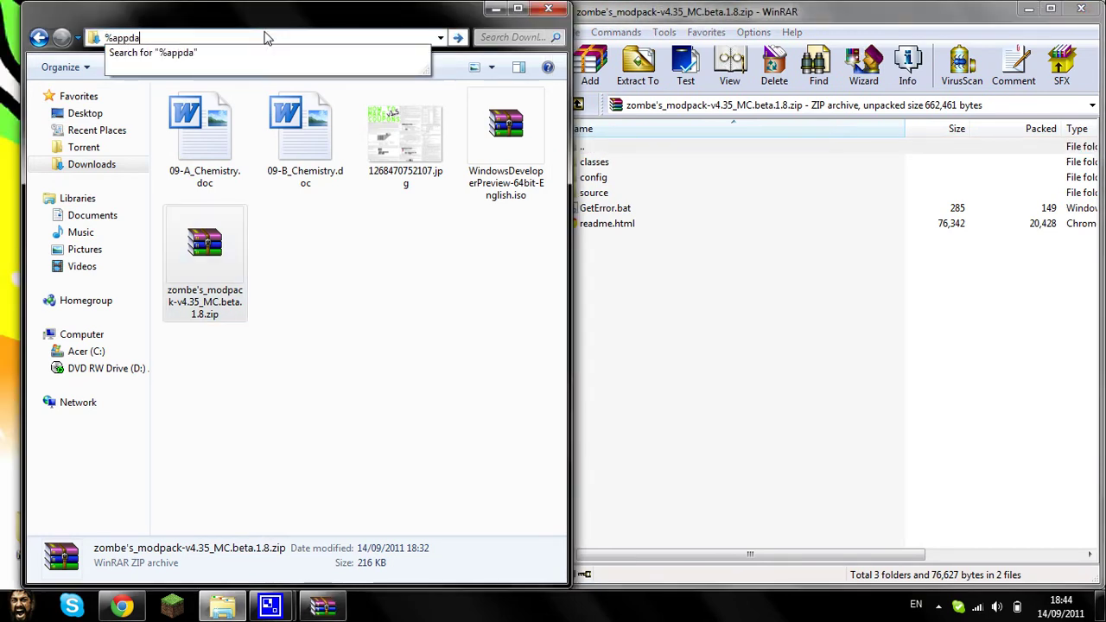
{"action": "type", "text": "ta%"}
{"action": "key", "text": "Return"}
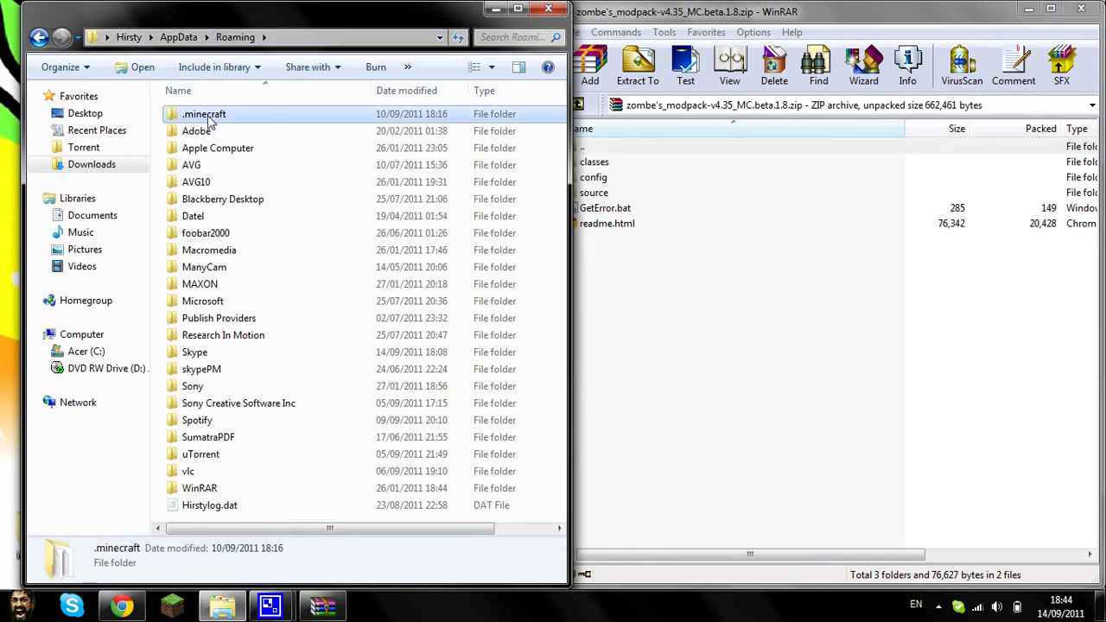
{"action": "double_click", "coordinate": [199, 113]}
{"action": "key", "text": "super+Left"}
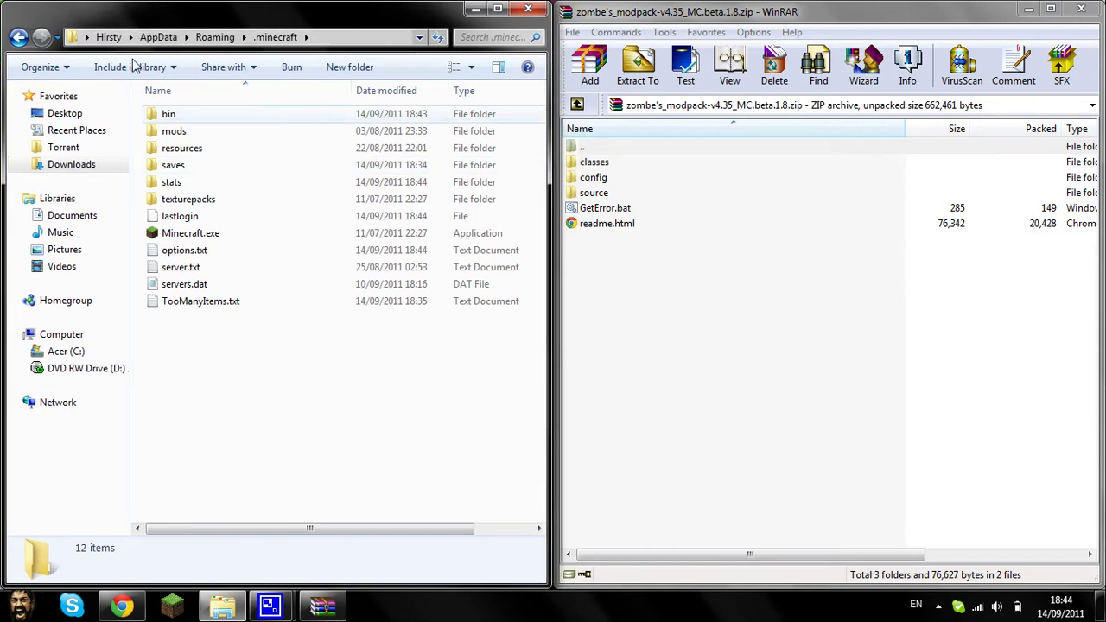
Open config.txt from the mods\ZOMBE folder beside the archive window and go to its fly mod section
{"action": "double_click", "coordinate": [177, 131]}
{"action": "double_click", "coordinate": [185, 115]}
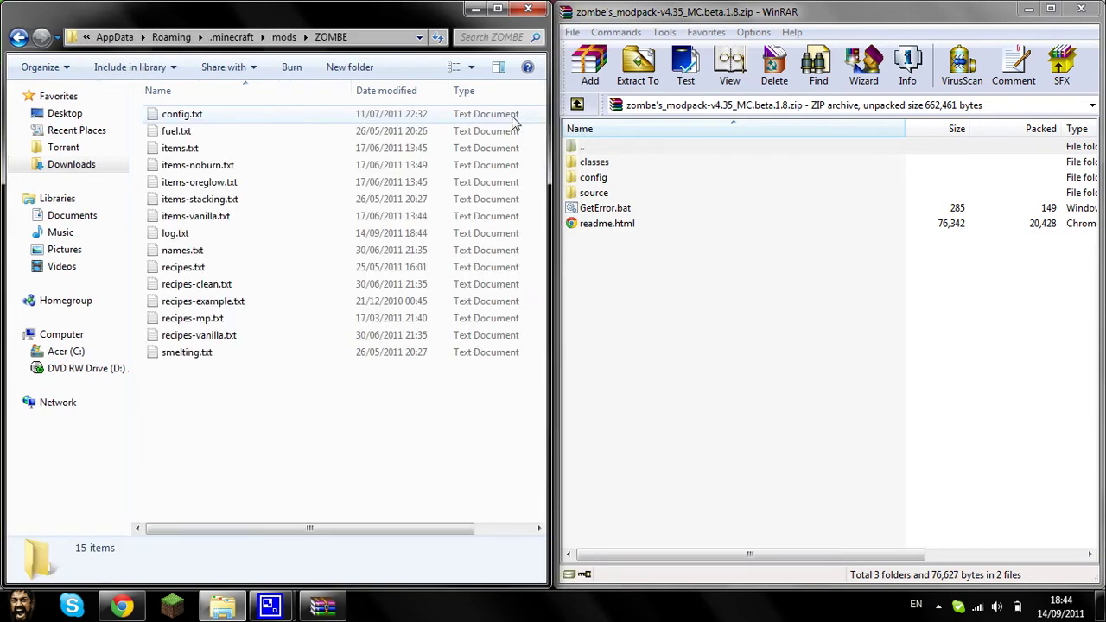
{"action": "double_click", "coordinate": [232, 118]}
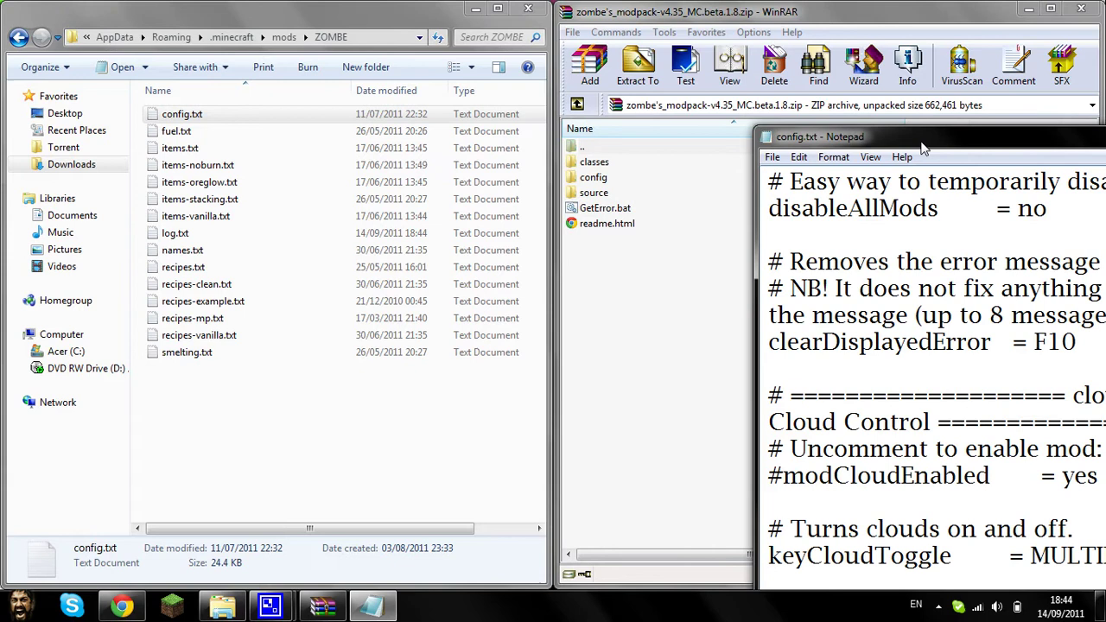
{"action": "key", "text": "super+Left"}
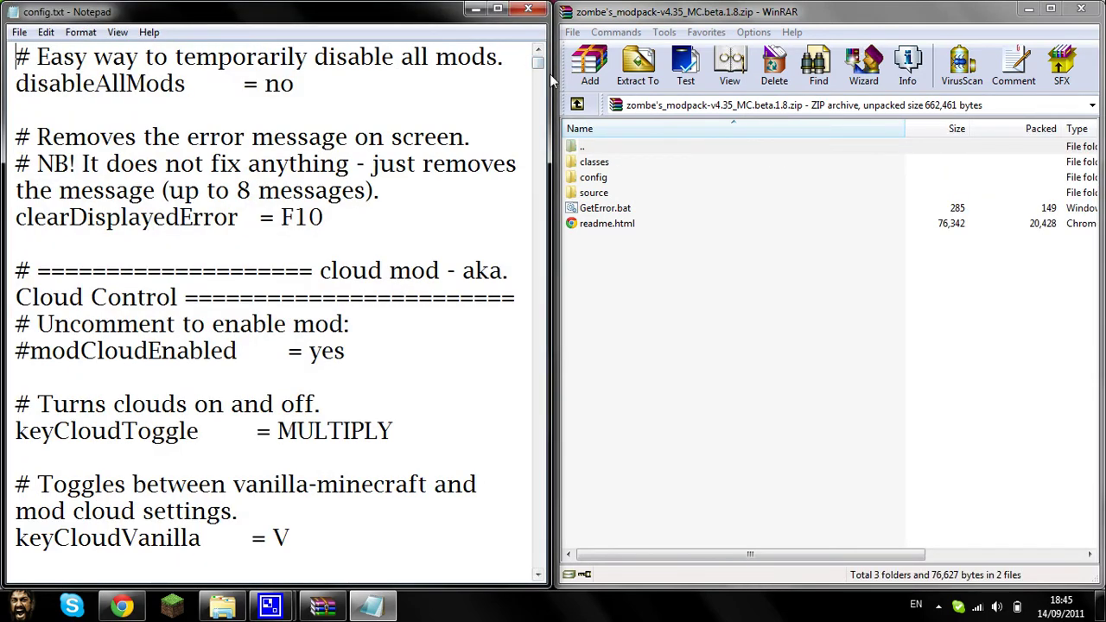
{"action": "left_click_drag", "start_coordinate": [540, 69], "coordinate": [538, 178]}
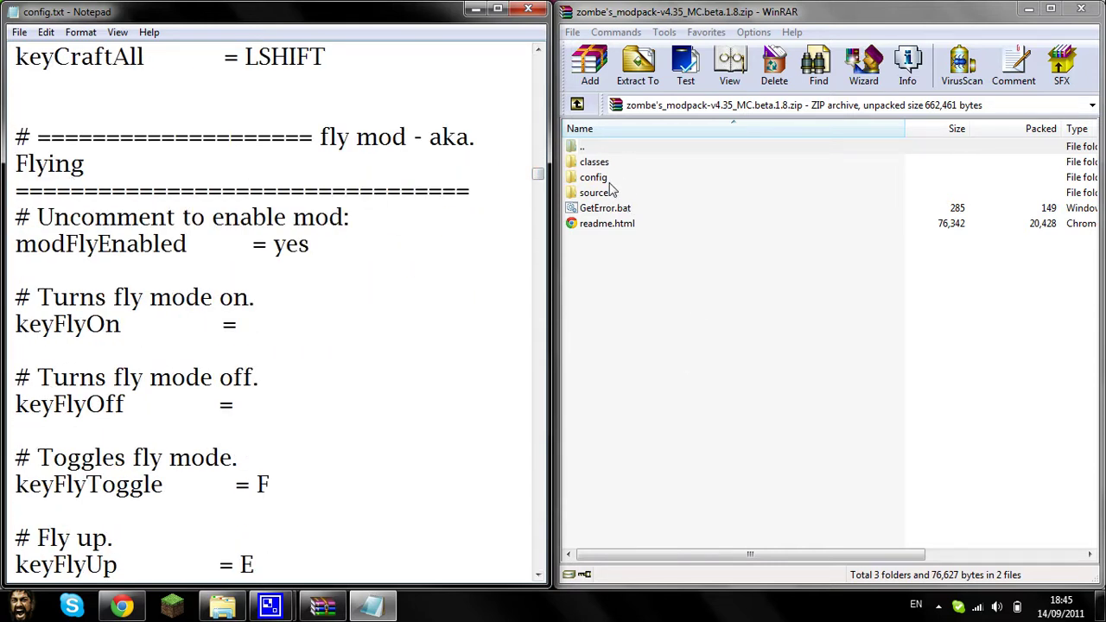
Open config.txt from the modpack archive's config folder beside the installed copy and go to its fly mod section
{"action": "double_click", "coordinate": [608, 184]}
{"action": "double_click", "coordinate": [624, 162]}
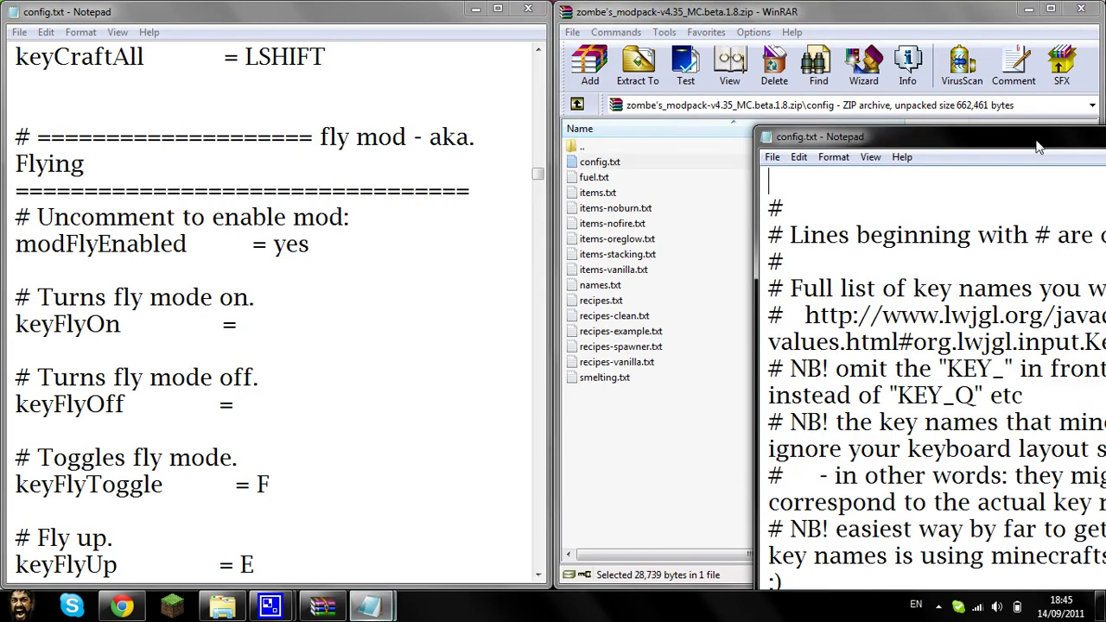
{"action": "scroll", "coordinate": [756, 294], "scroll_direction": "down", "scroll_amount": 20}
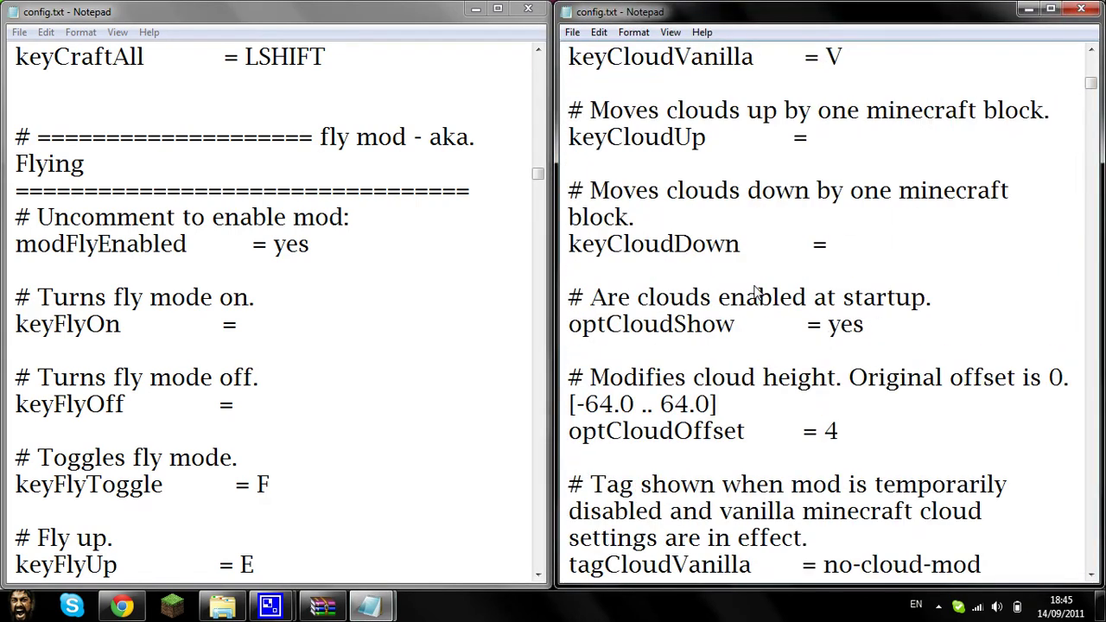
{"action": "scroll", "coordinate": [756, 293], "scroll_direction": "down", "scroll_amount": 20}
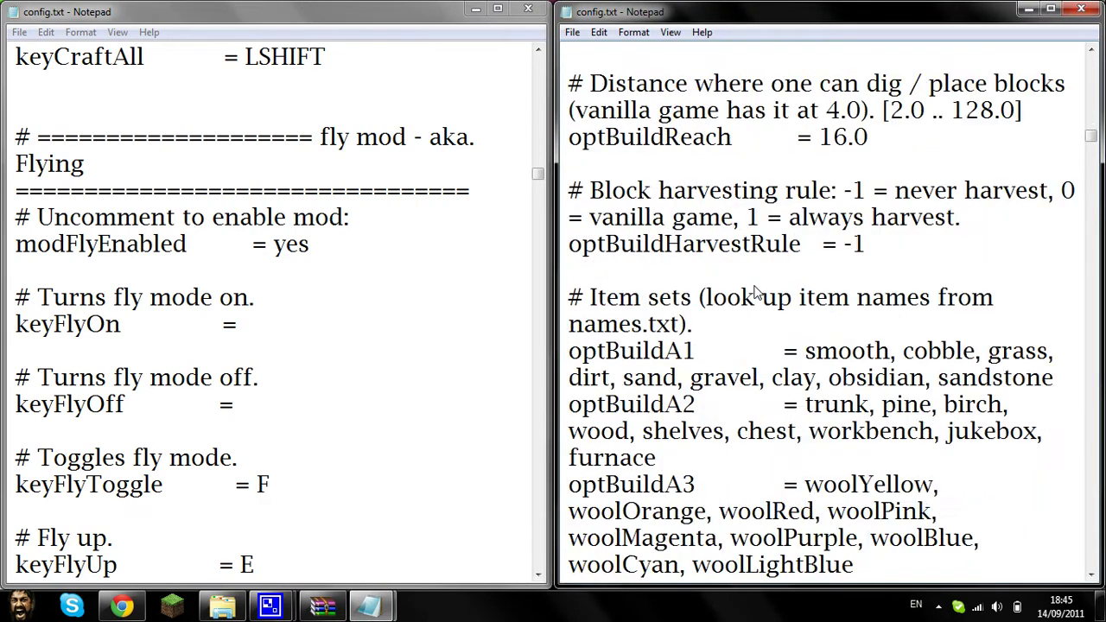
{"action": "scroll", "coordinate": [756, 294], "scroll_direction": "down", "scroll_amount": 8}
{"action": "scroll", "coordinate": [756, 294], "scroll_direction": "up", "scroll_amount": 6}
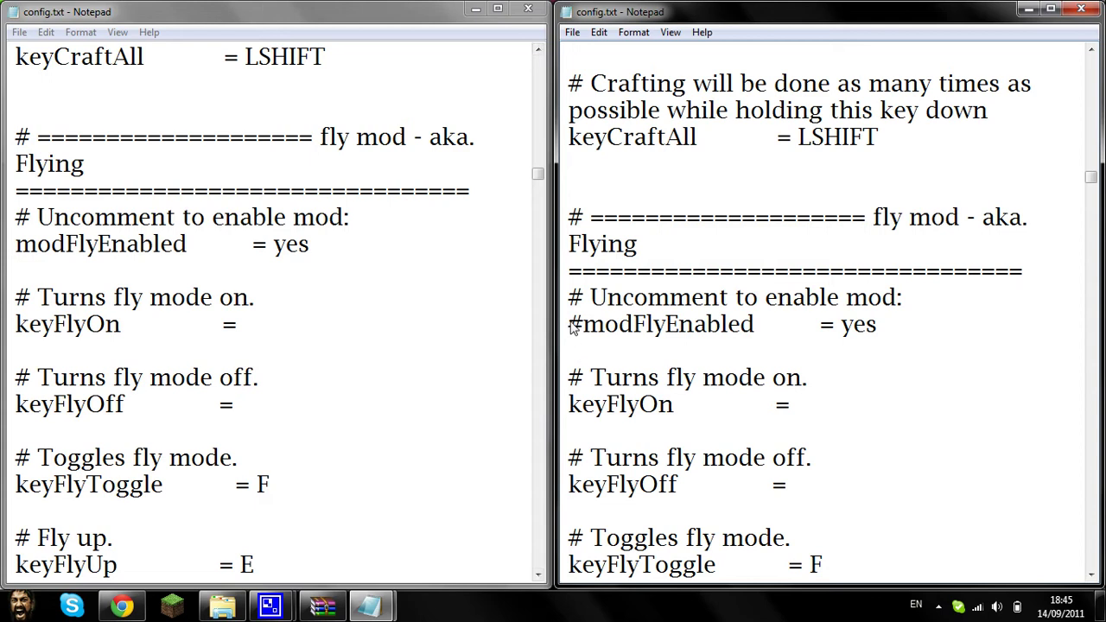
Uncomment the modFlyEnabled line in the archive's config.txt by removing its leading #
{"action": "left_click_drag", "start_coordinate": [570, 324], "coordinate": [582, 327]}
{"action": "left_click", "coordinate": [571, 326]}
{"action": "left_click_drag", "start_coordinate": [583, 328], "coordinate": [570, 327]}
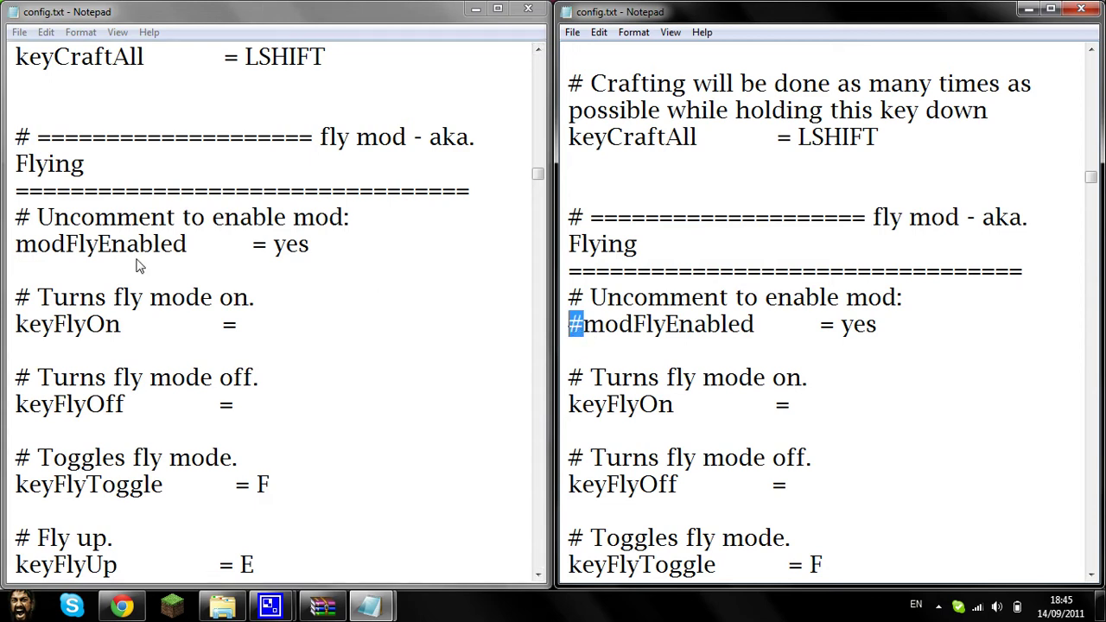
{"action": "left_click", "coordinate": [15, 249]}
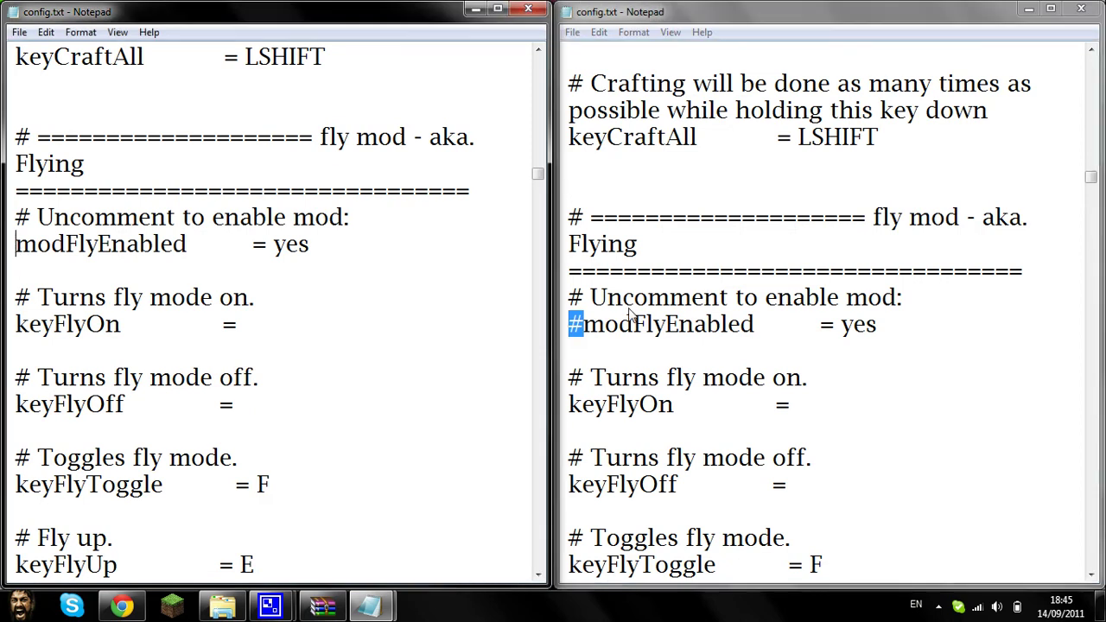
{"action": "left_click", "coordinate": [585, 328]}
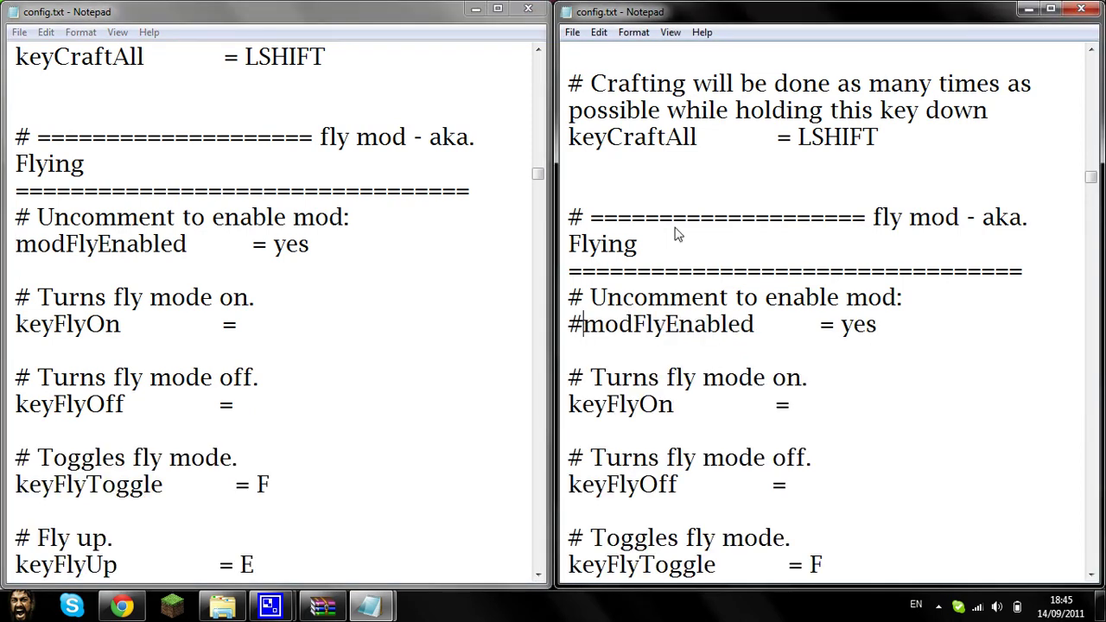
{"action": "key", "text": "BackSpace"}
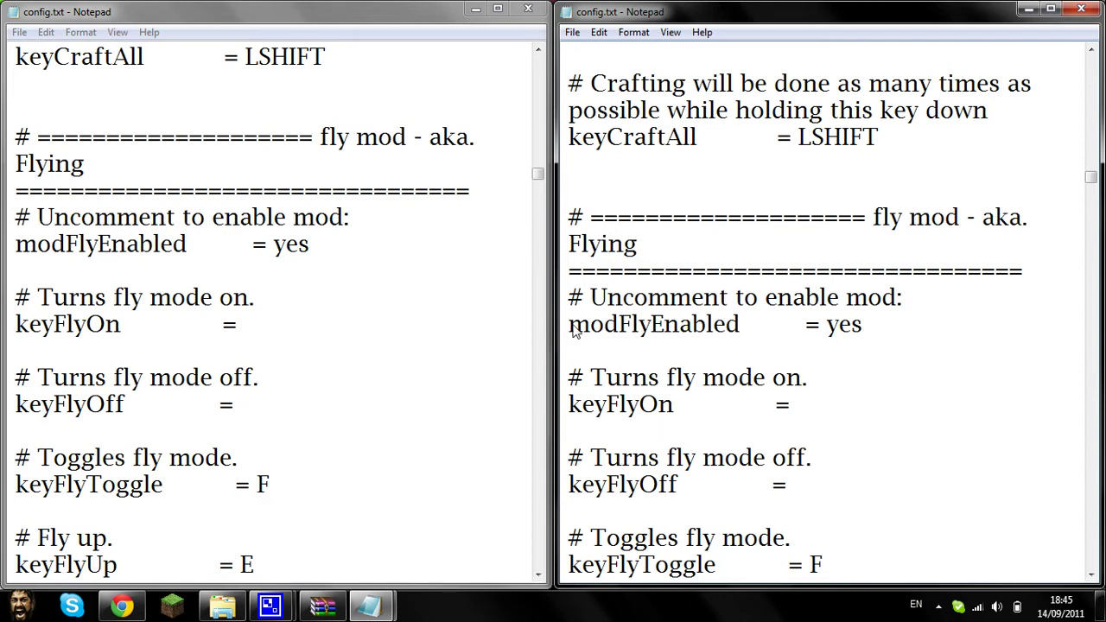
Review the fly mod's toggle, fly up, fly down and speed modifier key settings in the installed config.txt
{"action": "left_click", "coordinate": [329, 249]}
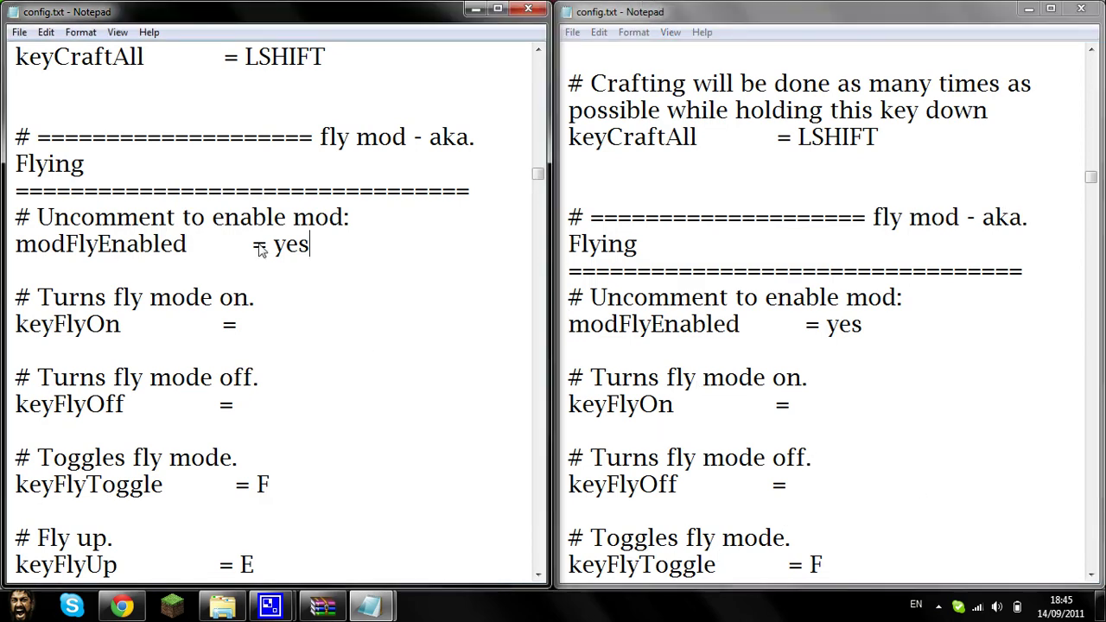
{"action": "scroll", "coordinate": [221, 298], "scroll_direction": "down", "scroll_amount": 3}
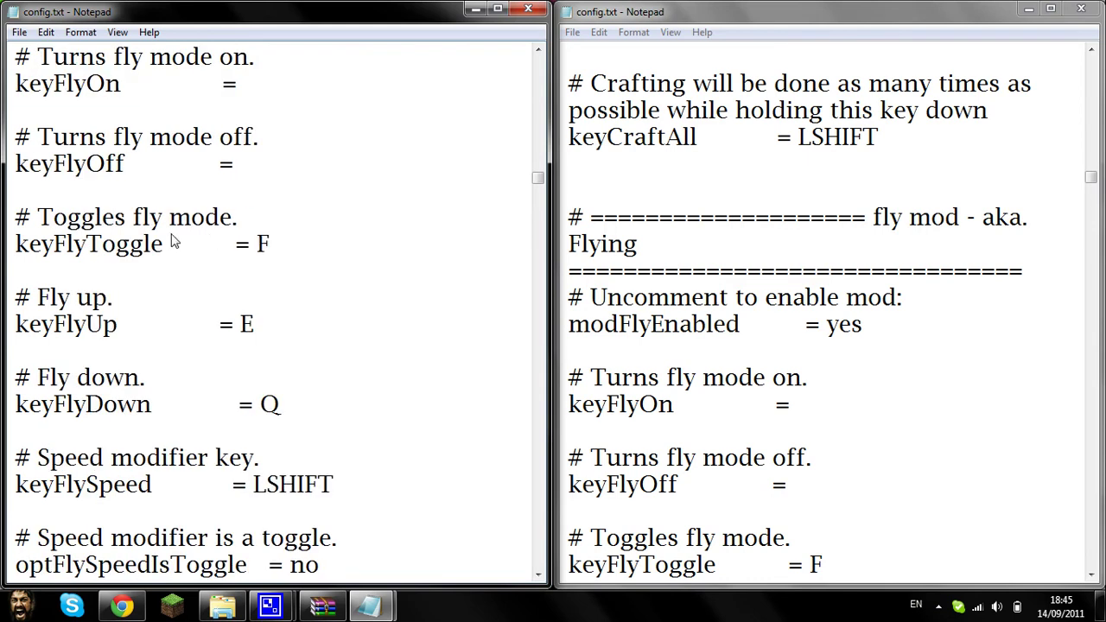
{"action": "double_click", "coordinate": [265, 244]}
{"action": "left_click_drag", "start_coordinate": [67, 218], "coordinate": [147, 218]}
{"action": "double_click", "coordinate": [241, 324]}
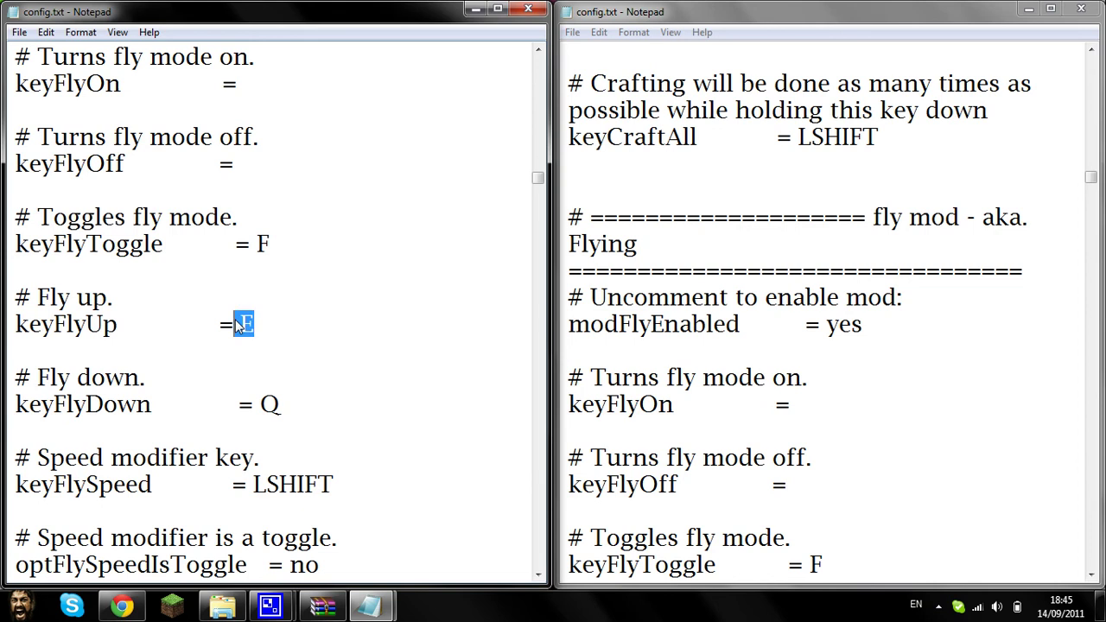
{"action": "left_click_drag", "start_coordinate": [38, 298], "coordinate": [114, 298]}
{"action": "scroll", "coordinate": [7, 378], "scroll_direction": "down", "scroll_amount": 2}
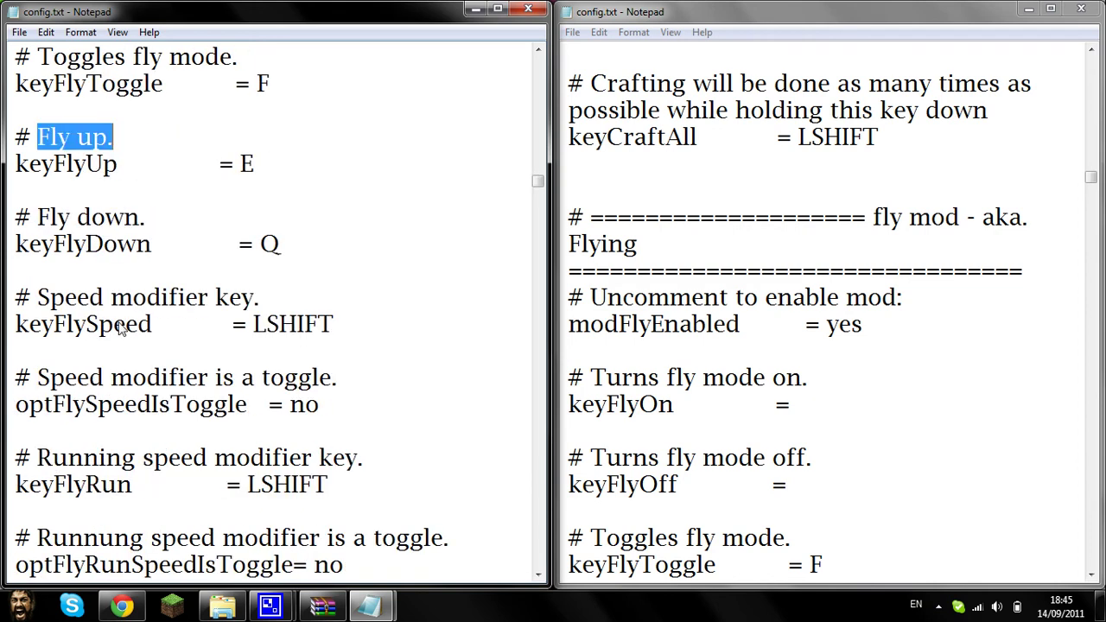
{"action": "left_click_drag", "start_coordinate": [252, 324], "coordinate": [349, 326]}
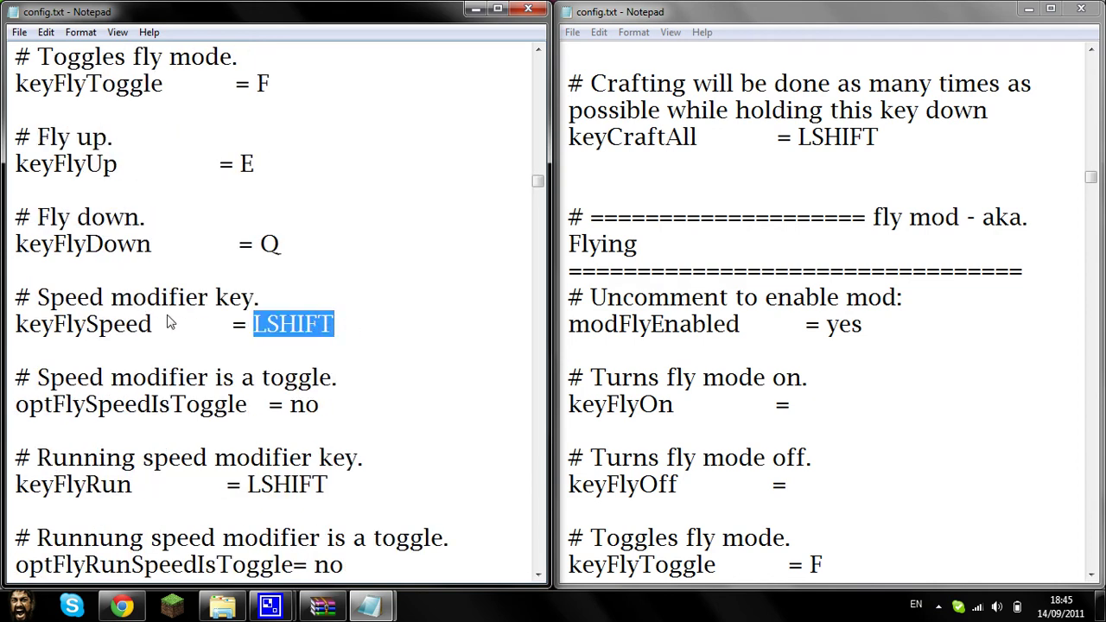
Examine the fly mod's NoClip options, running speed multiplier and vertical movement speed in the installed config.txt
{"action": "scroll", "coordinate": [170, 322], "scroll_direction": "down", "scroll_amount": 3}
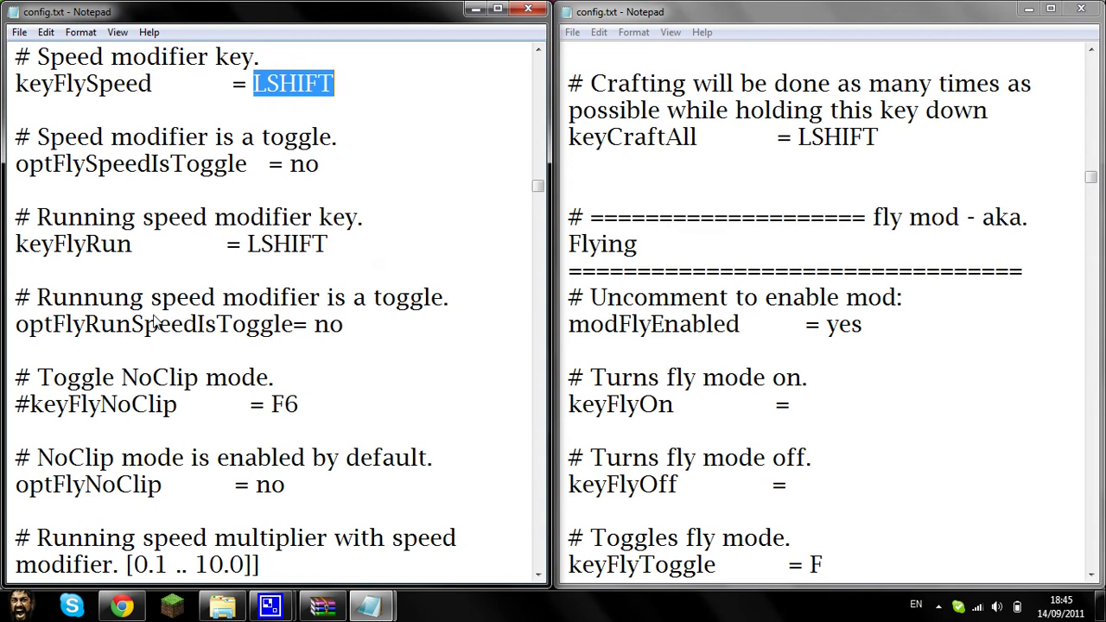
{"action": "scroll", "coordinate": [154, 322], "scroll_direction": "down", "scroll_amount": 2}
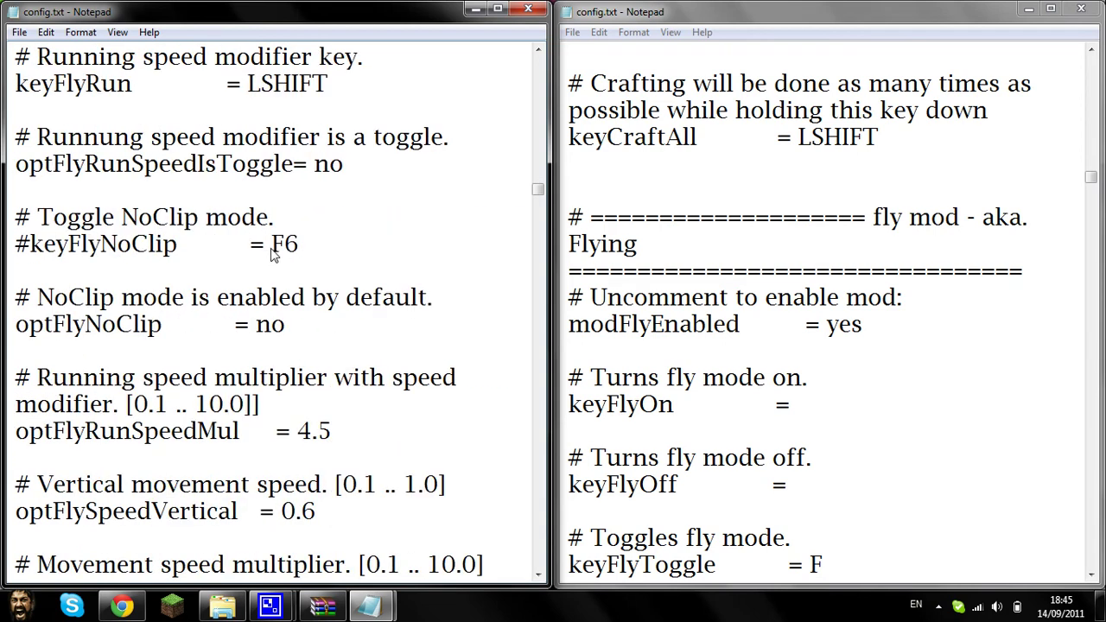
{"action": "scroll", "coordinate": [273, 252], "scroll_direction": "down", "scroll_amount": 1}
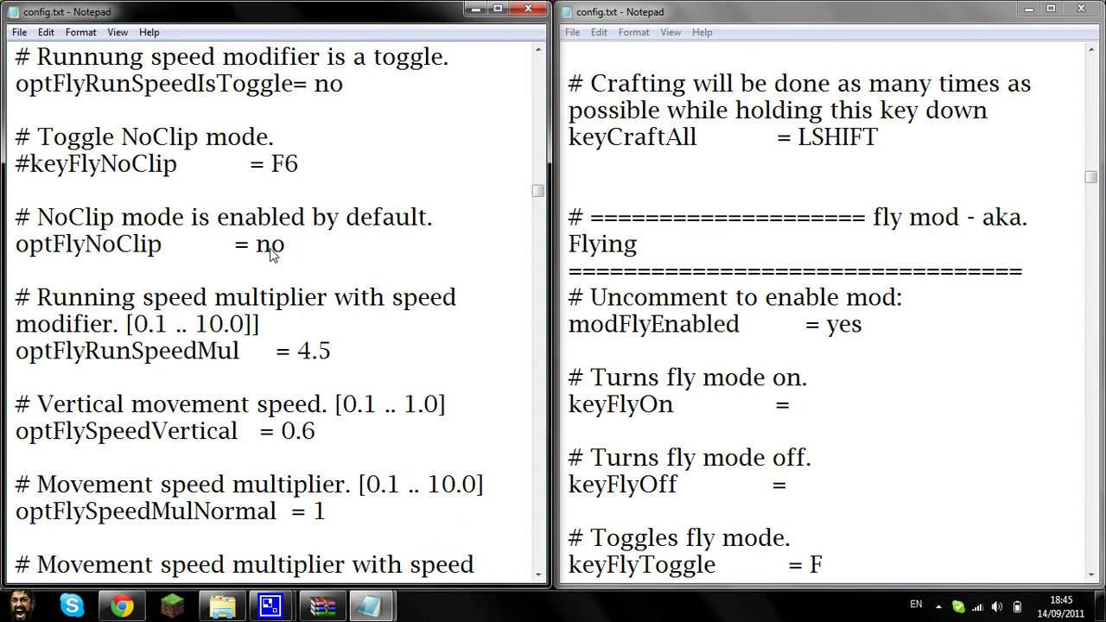
{"action": "left_click_drag", "start_coordinate": [298, 351], "coordinate": [332, 361]}
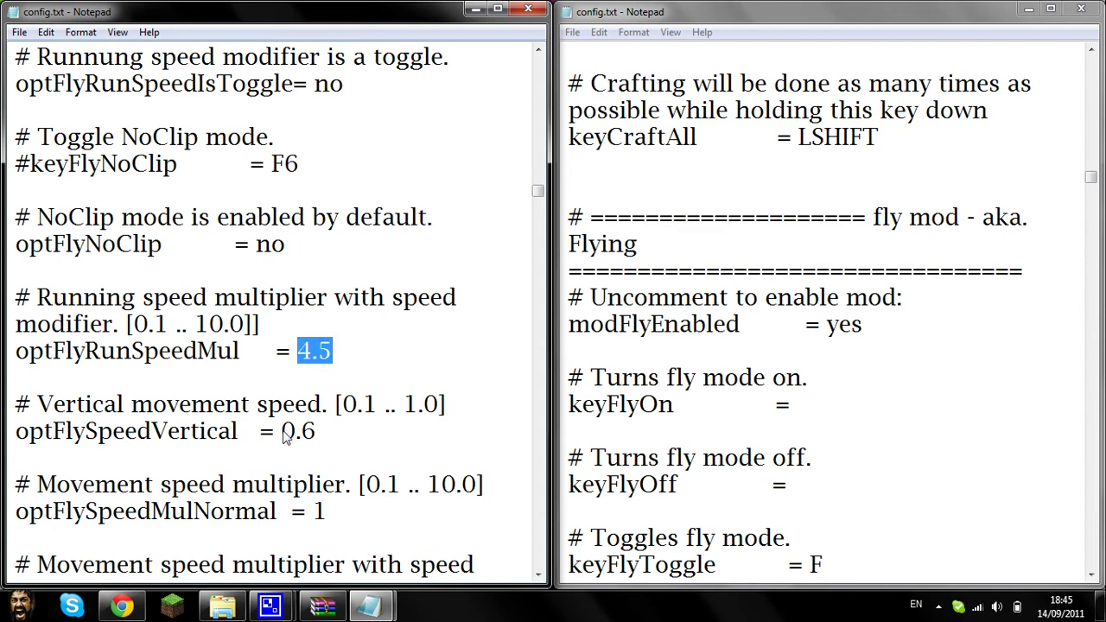
{"action": "left_click_drag", "start_coordinate": [282, 432], "coordinate": [318, 437]}
{"action": "mouse_move", "coordinate": [297, 351]}
{"action": "left_mouse_down"}
{"action": "mouse_move", "coordinate": [337, 361]}
{"action": "mouse_move", "coordinate": [291, 354]}
{"action": "left_mouse_up"}
{"action": "left_click", "coordinate": [309, 352]}
Close both config.txt files, the modpack archive and the ZOMBE folder window
{"action": "left_click", "coordinate": [528, 10]}
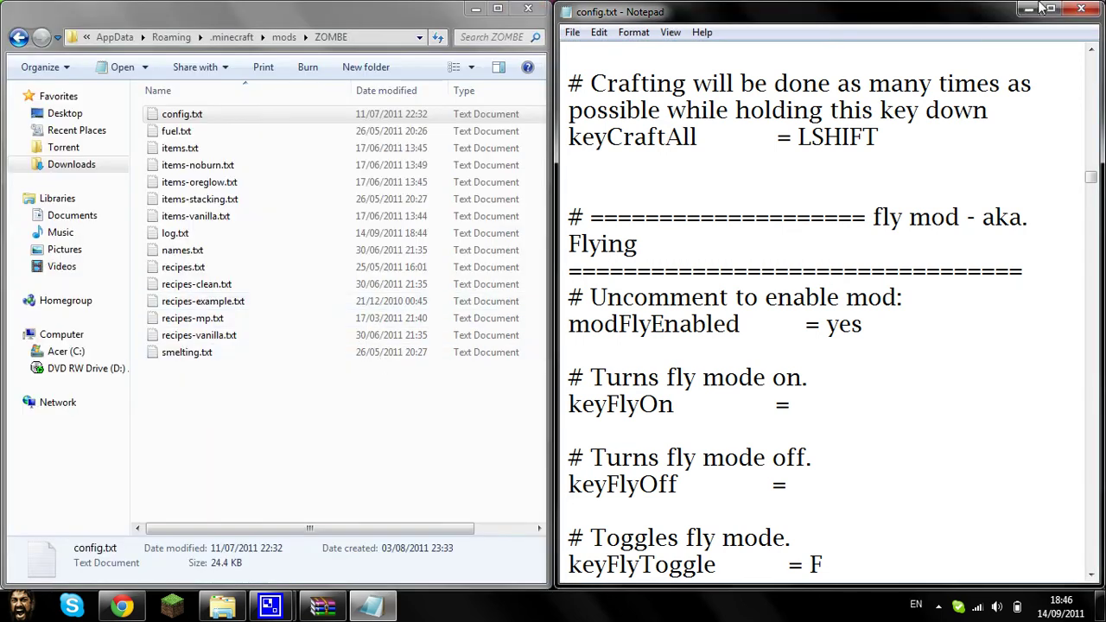
{"action": "left_click", "coordinate": [583, 313]}
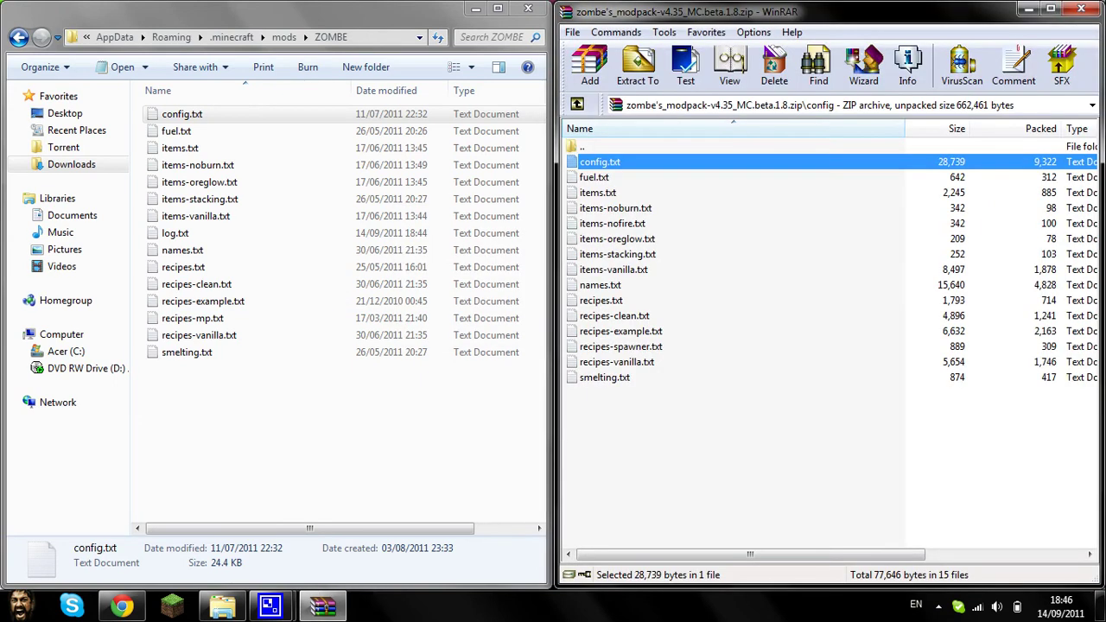
{"action": "left_click", "coordinate": [1091, 9]}
{"action": "left_click", "coordinate": [531, 11]}
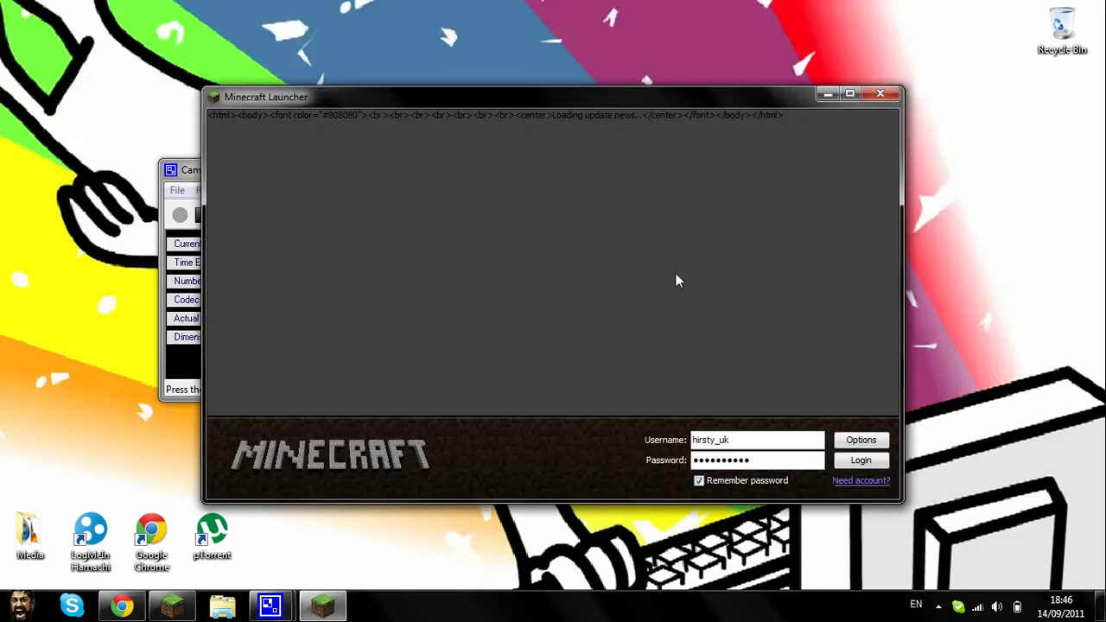
Log in to Minecraft with the remembered account and load the first singleplayer world in a maximized game window
{"action": "left_click", "coordinate": [867, 463]}
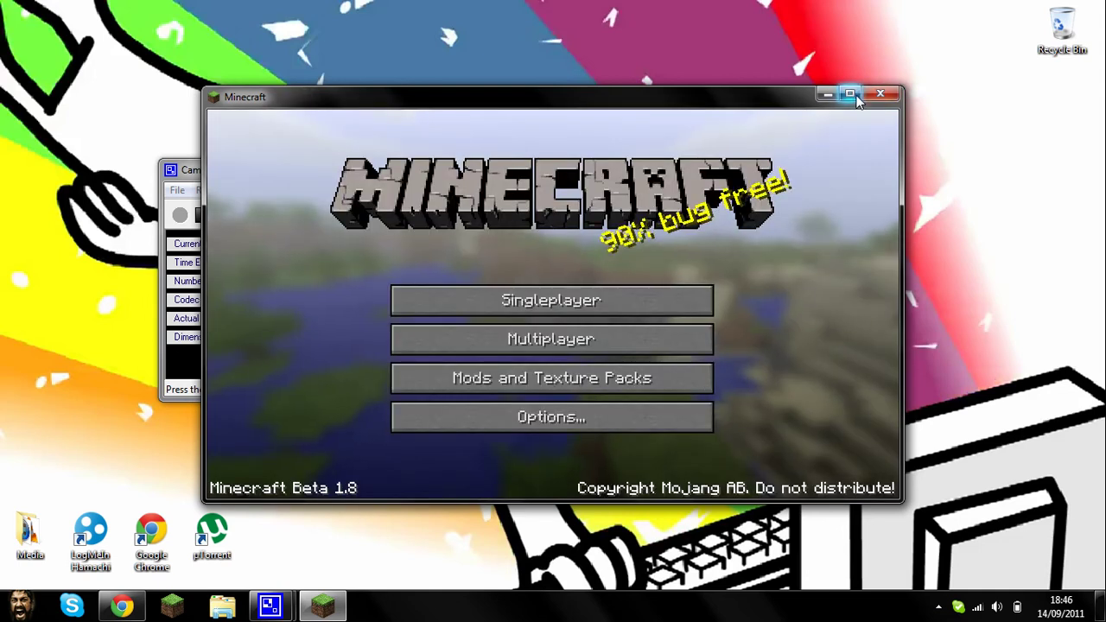
{"action": "left_click", "coordinate": [849, 94]}
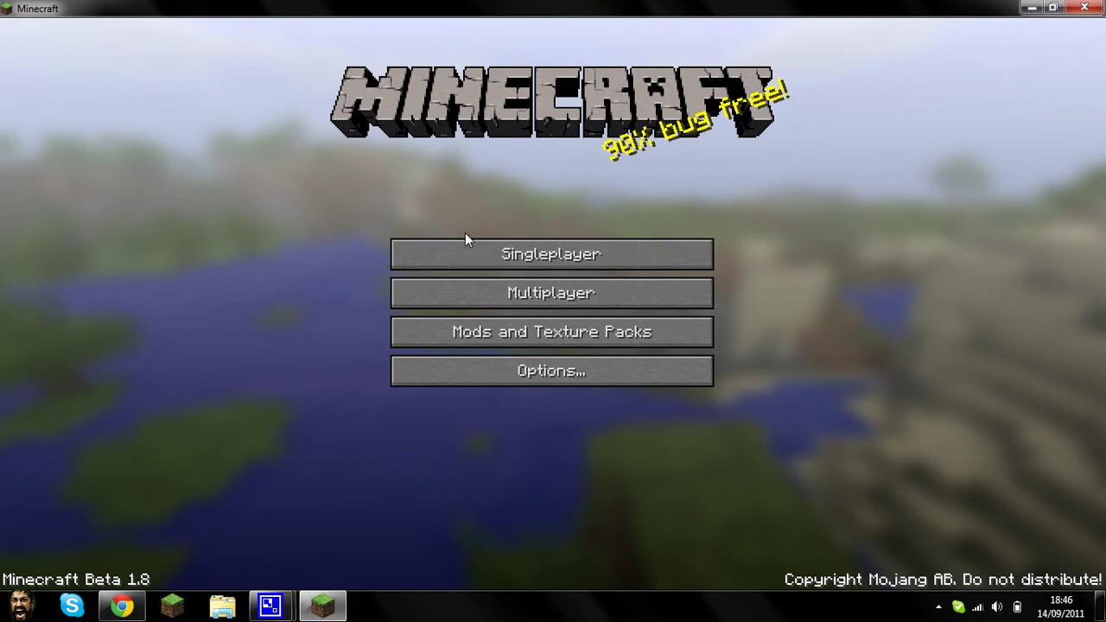
{"action": "left_click", "coordinate": [512, 248]}
{"action": "left_click", "coordinate": [505, 82]}
{"action": "left_click", "coordinate": [469, 521]}
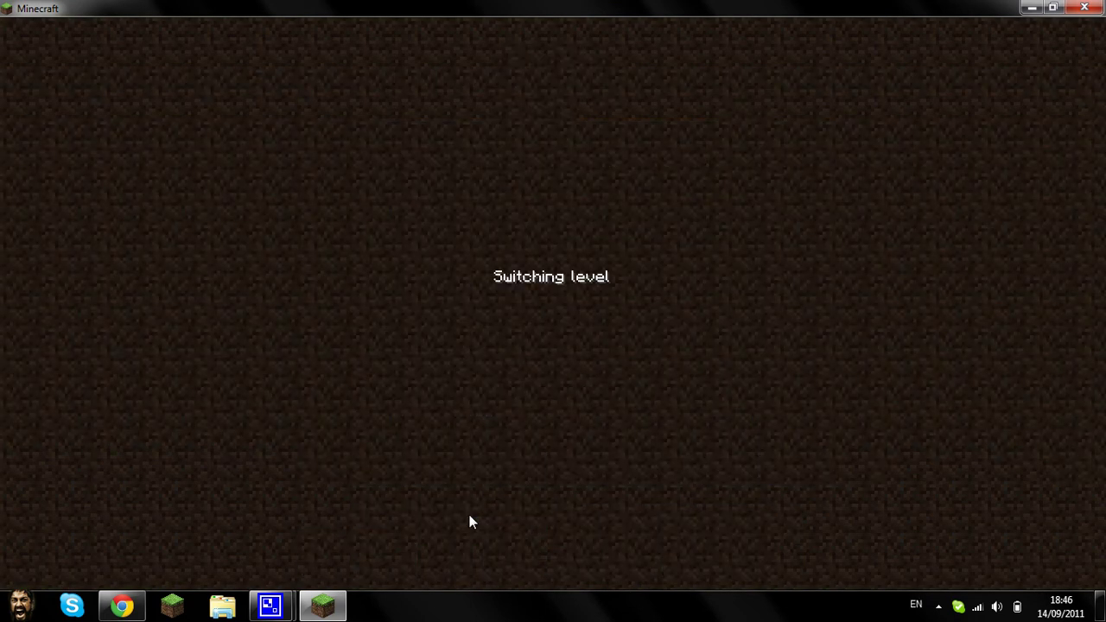